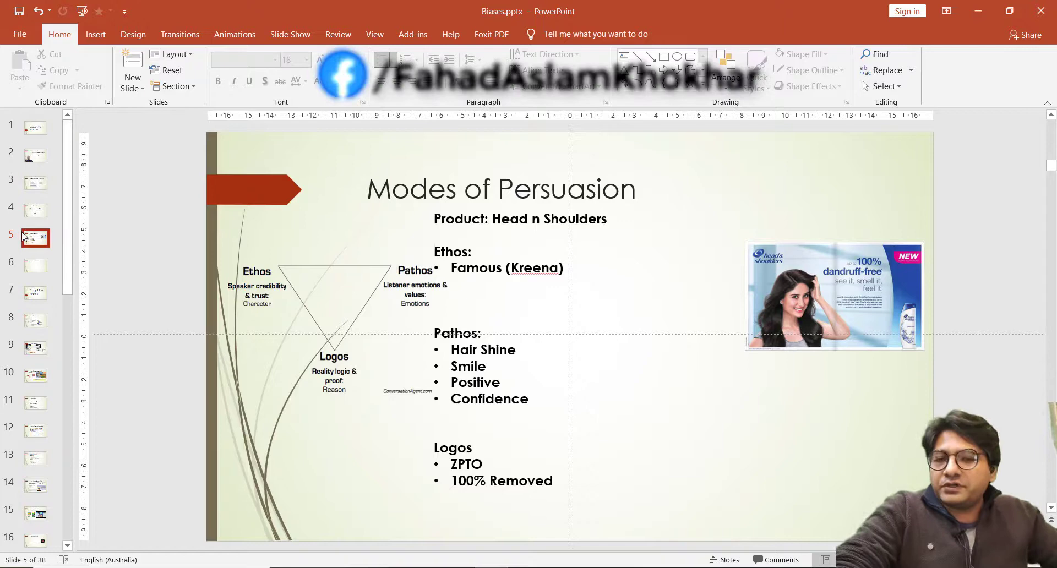
Scroll the slide pane from slide 5 down to the empty 'Creating a Killer Headline' slide 6
{"action": "scroll", "coordinate": [8, 230], "scroll_direction": "down", "scroll_amount": 1}
{"action": "scroll", "coordinate": [177, 169], "scroll_direction": "down", "scroll_amount": 1}
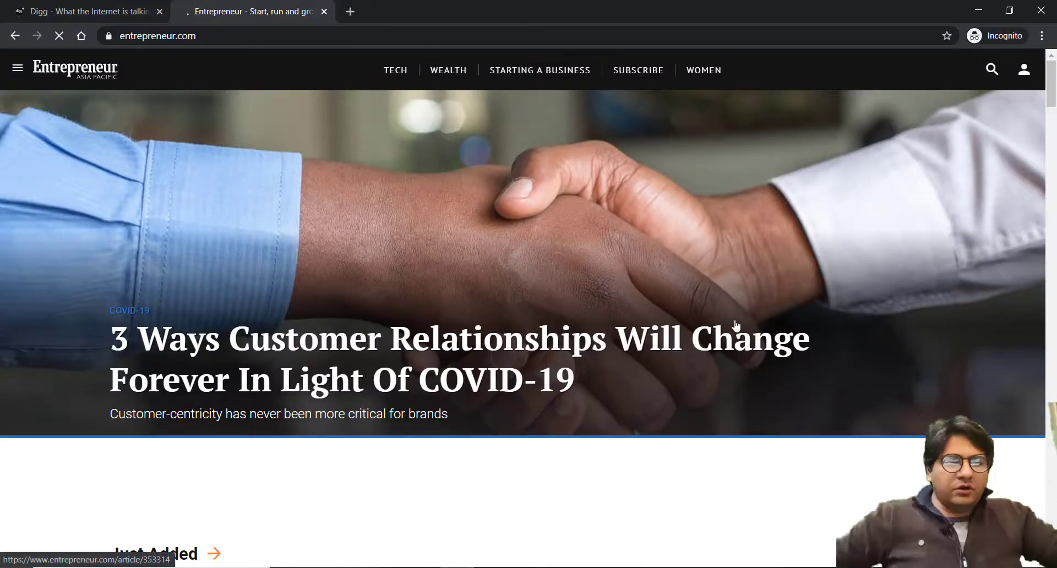
Find and copy the Just Added headline 'How To Take Better Risks For Entrepreneurial Success'
{"action": "scroll", "coordinate": [735, 325], "scroll_direction": "down", "scroll_amount": 4}
{"action": "scroll", "coordinate": [730, 332], "scroll_direction": "down", "scroll_amount": 1}
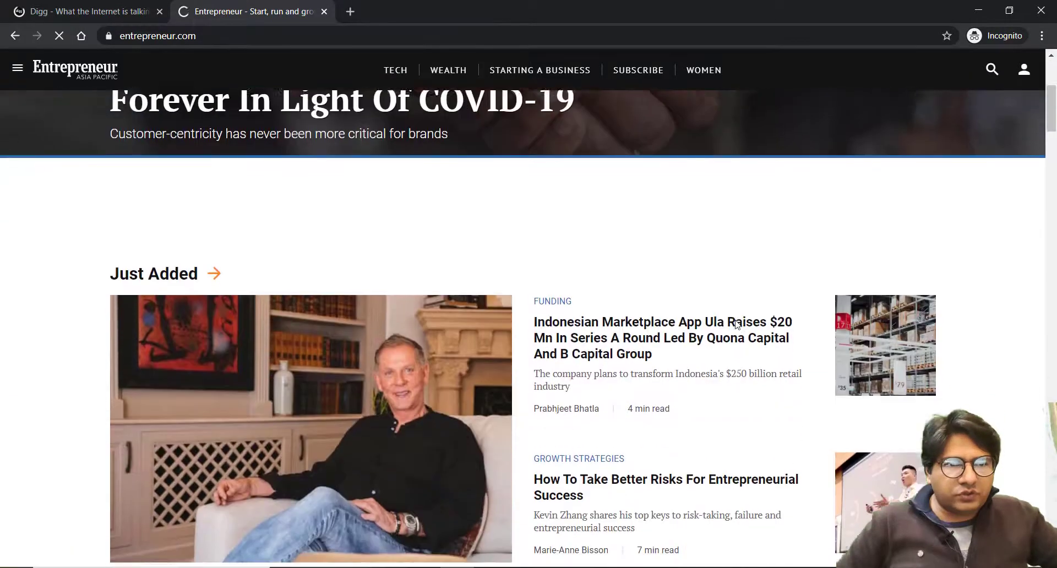
{"action": "scroll", "coordinate": [727, 336], "scroll_direction": "down", "scroll_amount": 1}
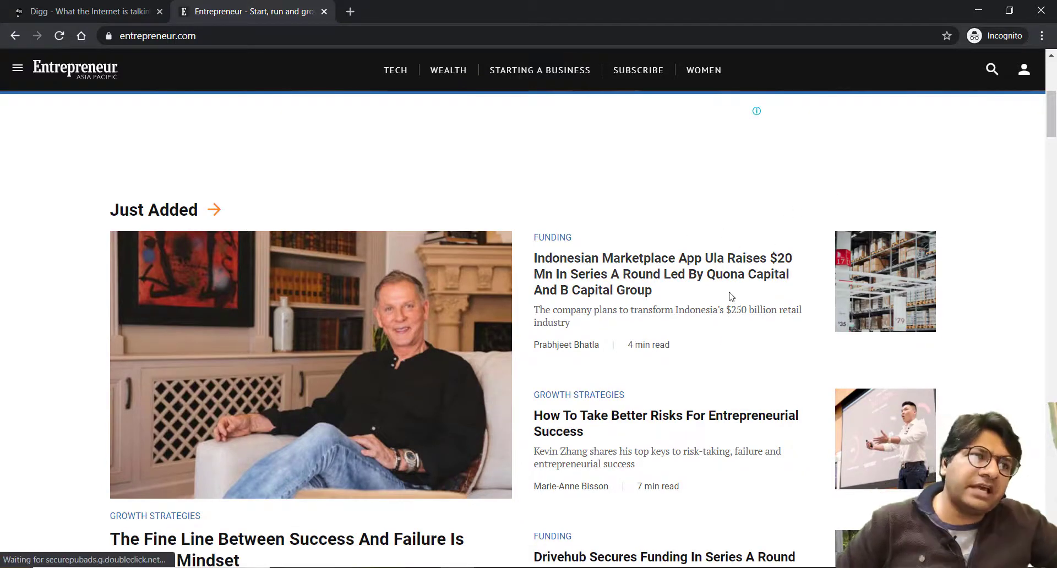
{"action": "scroll", "coordinate": [792, 295], "scroll_direction": "down", "scroll_amount": 2}
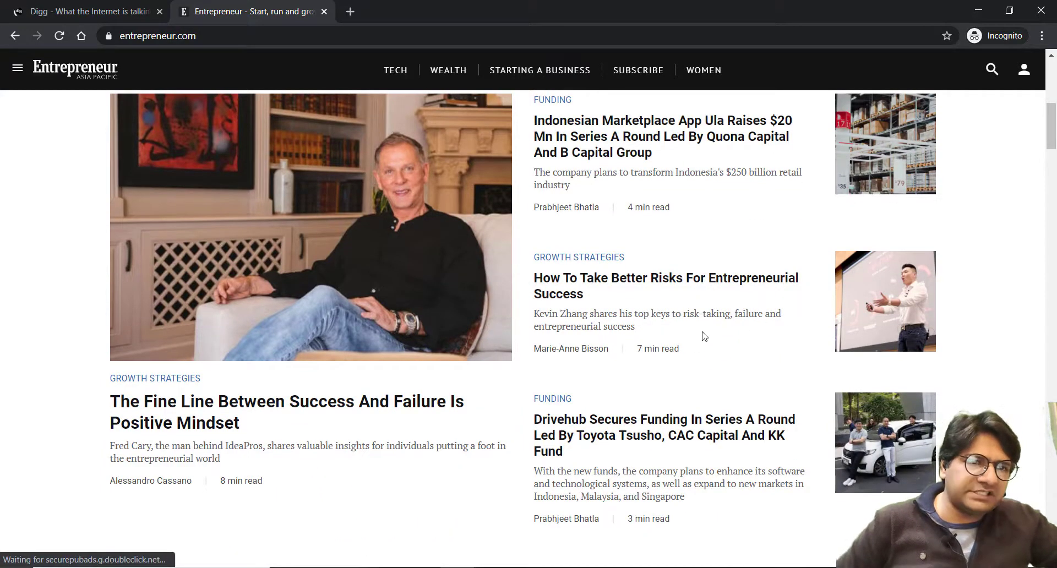
{"action": "scroll", "coordinate": [658, 308], "scroll_direction": "down", "scroll_amount": 1}
{"action": "left_click", "coordinate": [578, 224]}
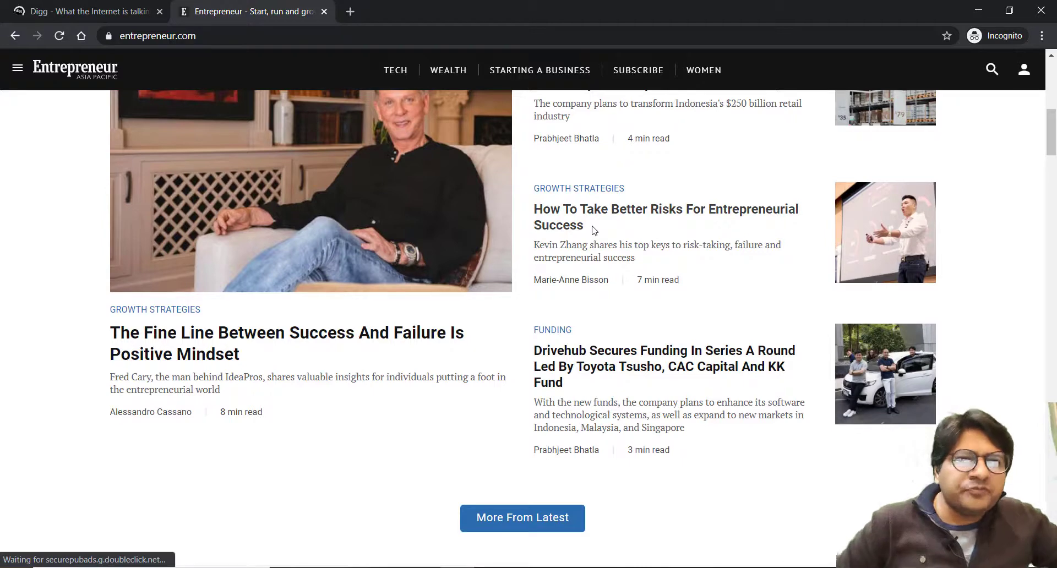
{"action": "left_click_drag", "start_coordinate": [578, 225], "coordinate": [536, 209]}
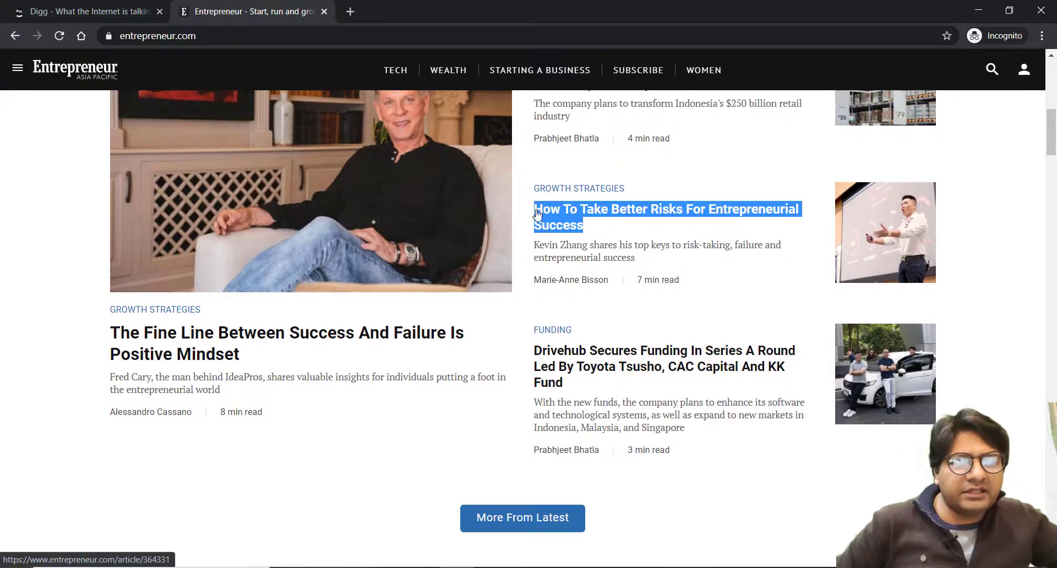
{"action": "right_click", "coordinate": [537, 213]}
{"action": "left_click", "coordinate": [553, 316]}
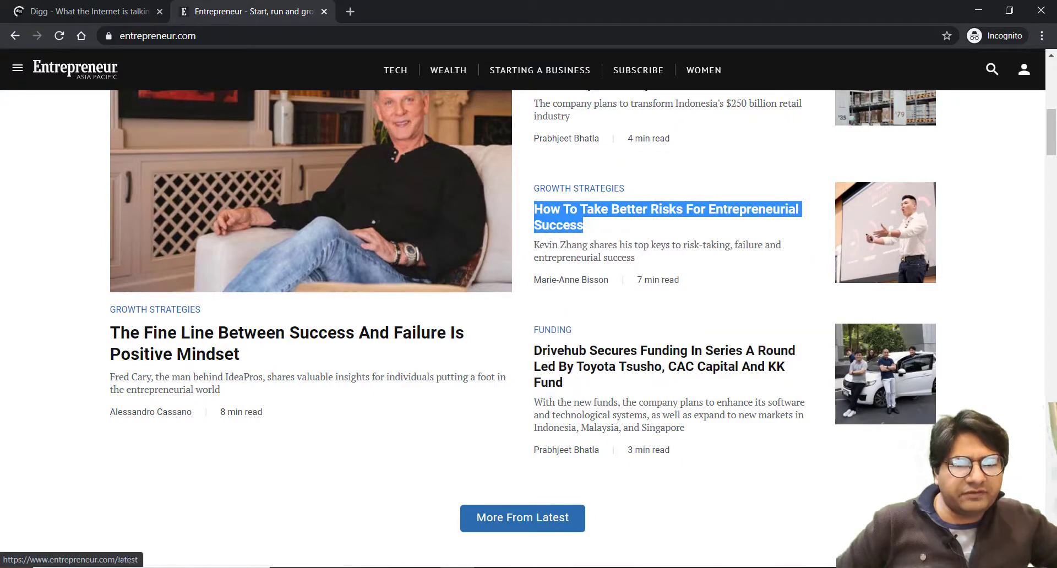
Paste 'How To Take Better Risks For Entrepreneurial Success' as slide 6's first body bullet
{"action": "key", "text": "alt+Tab"}
{"action": "left_click", "coordinate": [401, 273]}
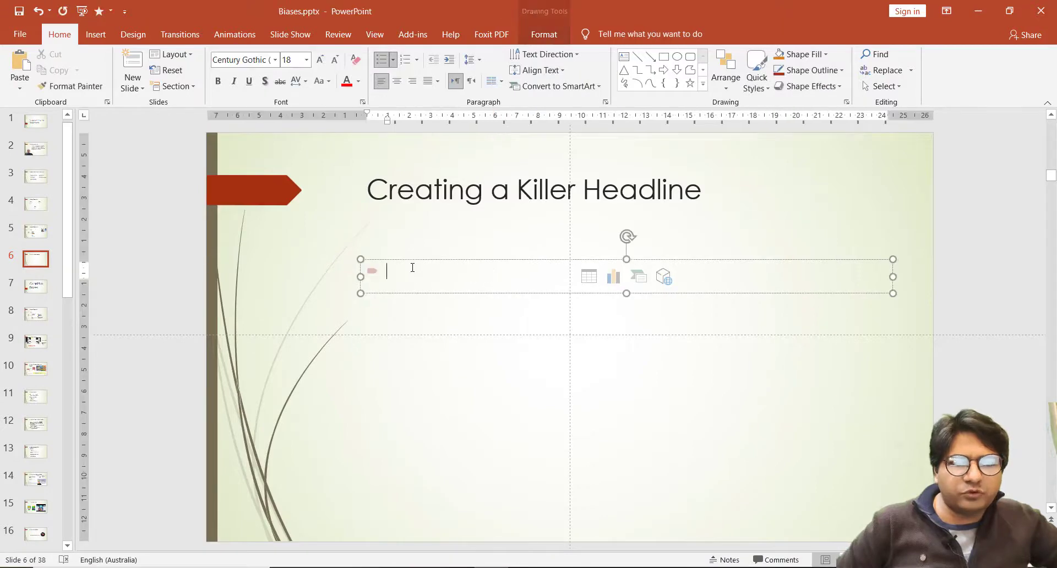
{"action": "right_click", "coordinate": [414, 268]}
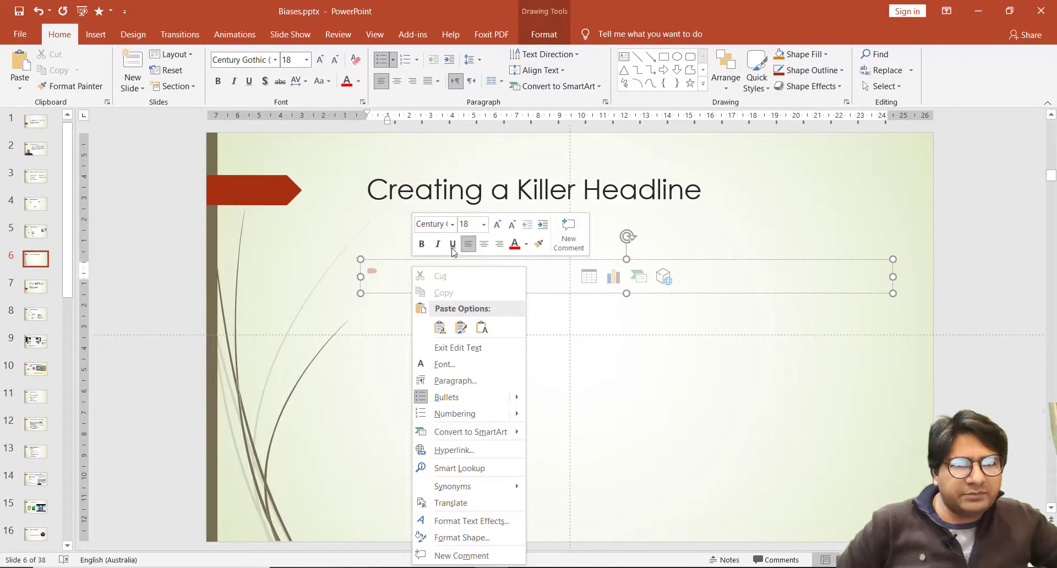
{"action": "left_click", "coordinate": [401, 270]}
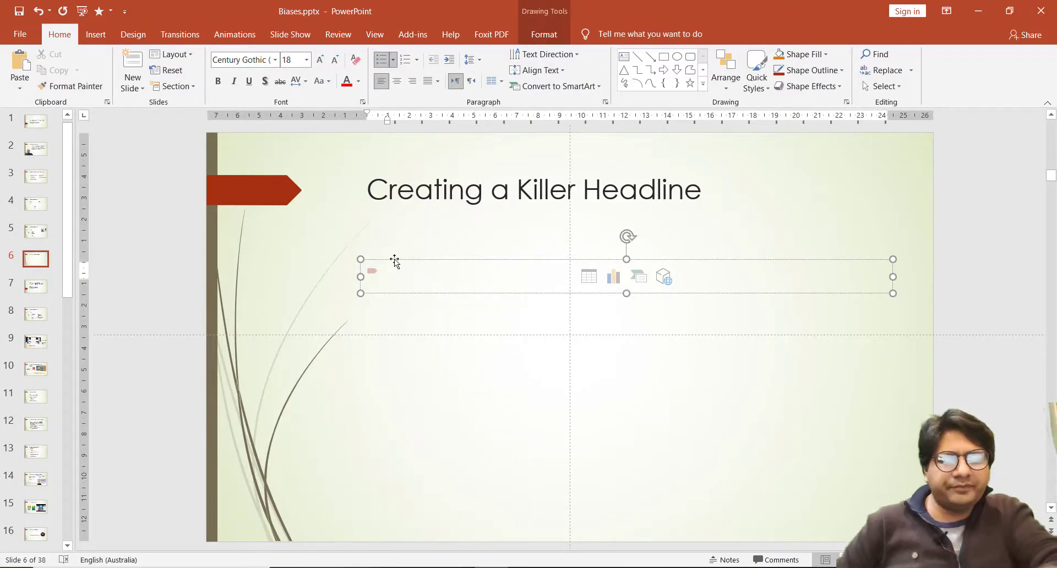
{"action": "type", "text": "How To Take Better Risks For Entrepreneurial Success"}
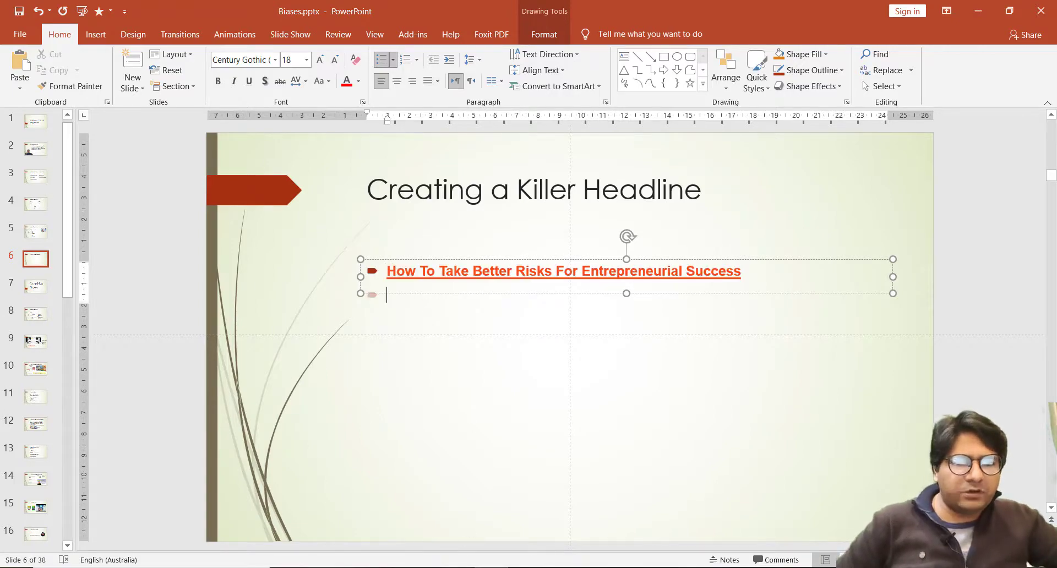
{"action": "key", "text": "alt+Tab"}
Select and copy the Most Popular headline 'Don't Make These 5 Financial Mistakes This Year'
{"action": "scroll", "coordinate": [686, 303], "scroll_direction": "down", "scroll_amount": 6}
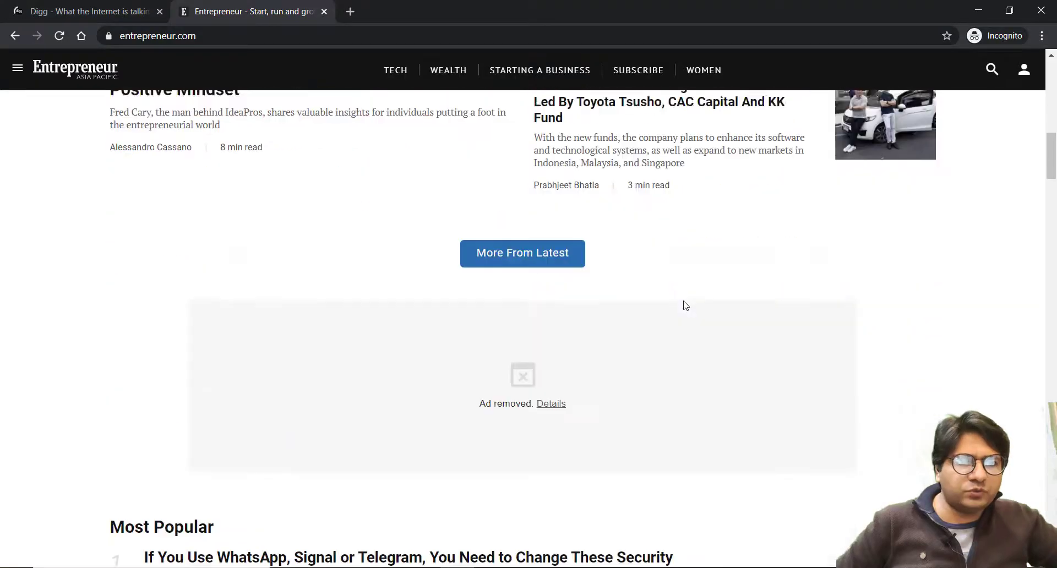
{"action": "scroll", "coordinate": [685, 305], "scroll_direction": "down", "scroll_amount": 4}
{"action": "scroll", "coordinate": [685, 306], "scroll_direction": "down", "scroll_amount": 2}
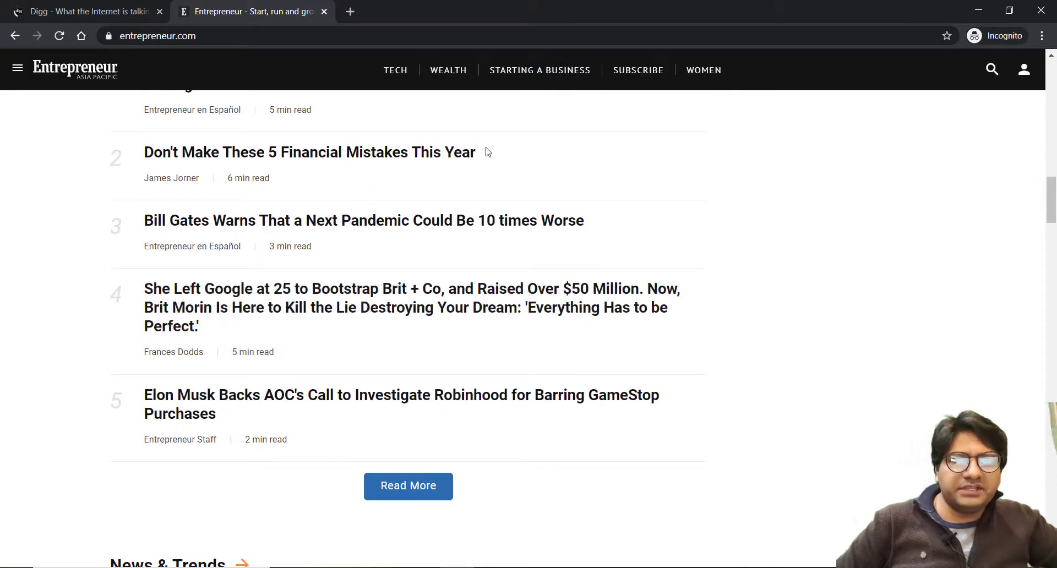
{"action": "left_click_drag", "start_coordinate": [482, 155], "coordinate": [165, 154]}
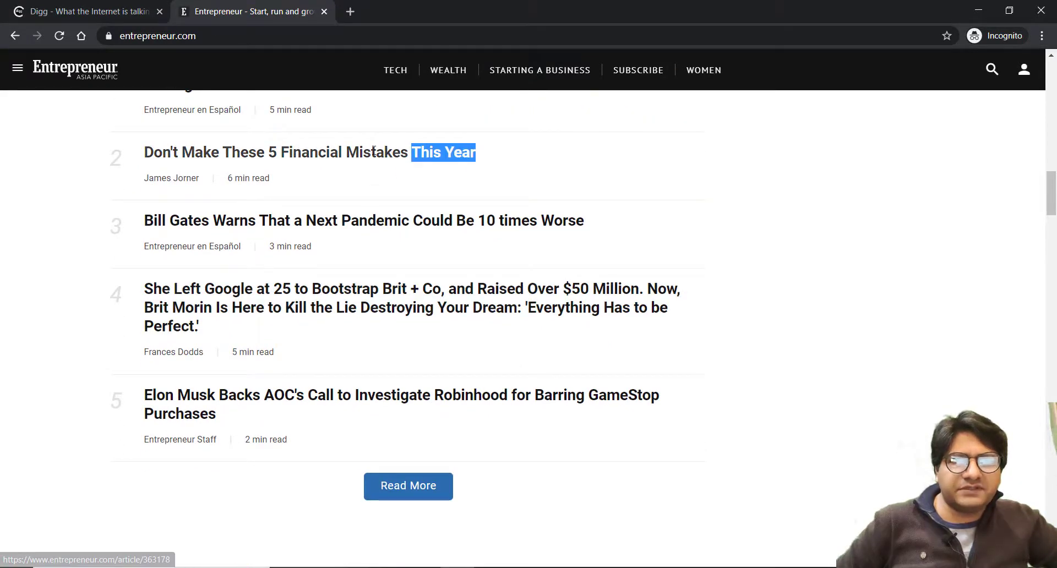
{"action": "right_click", "coordinate": [149, 155]}
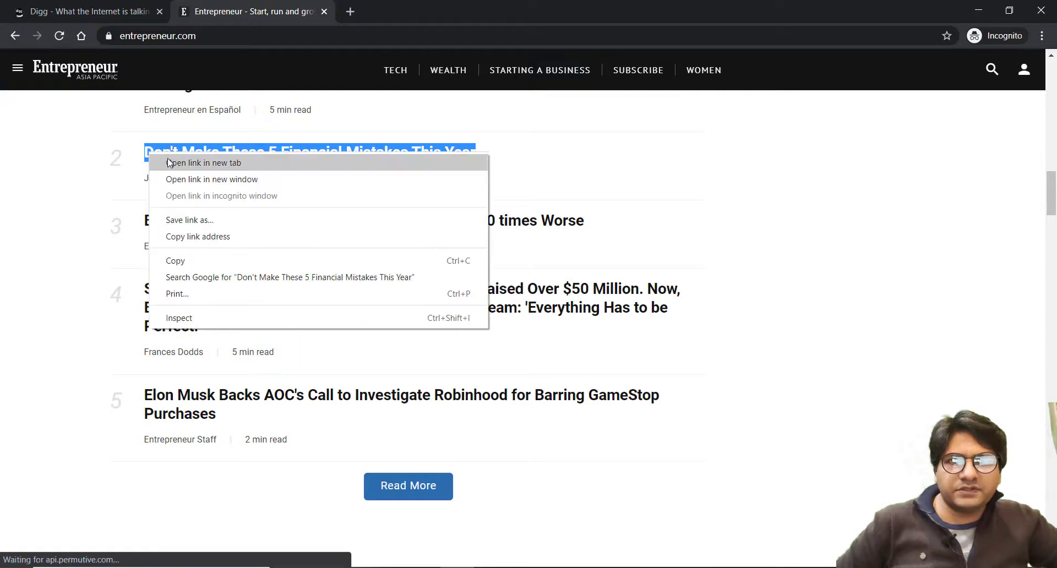
{"action": "left_click", "coordinate": [171, 163]}
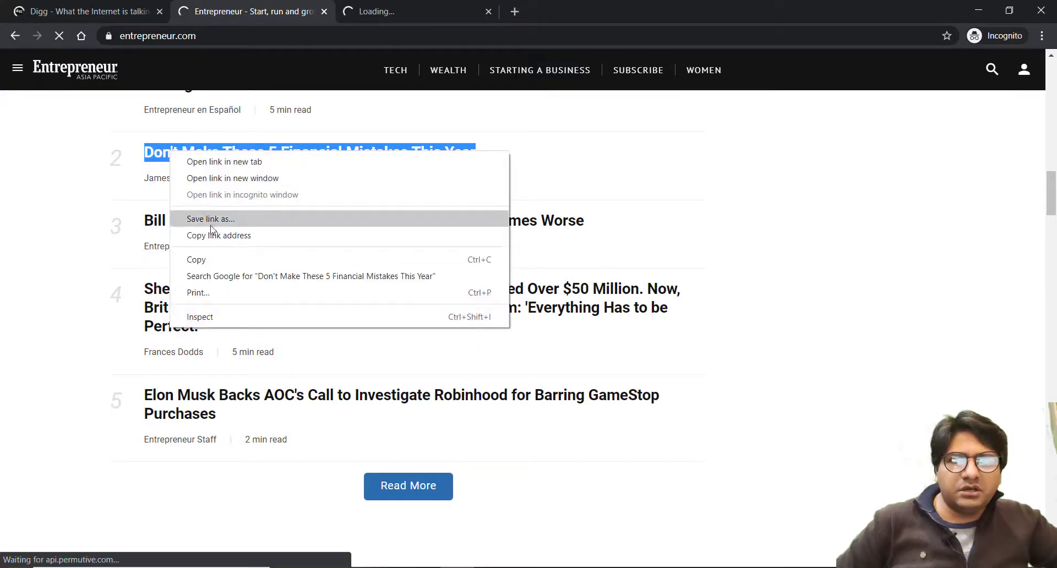
{"action": "left_click", "coordinate": [212, 259]}
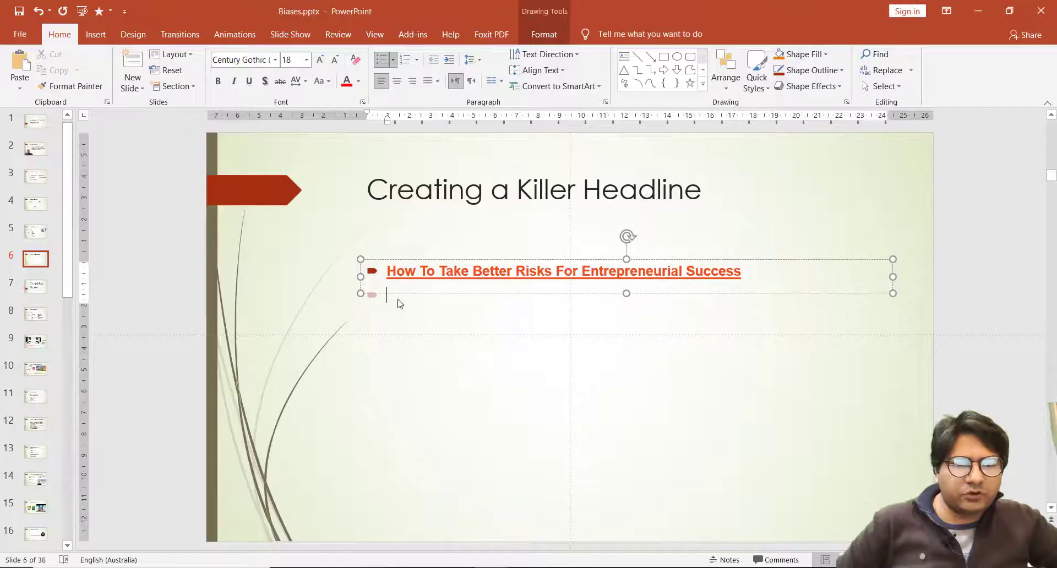
Paste the financial-mistakes headline on the next line of the slide's body placeholder
{"action": "left_click", "coordinate": [761, 270]}
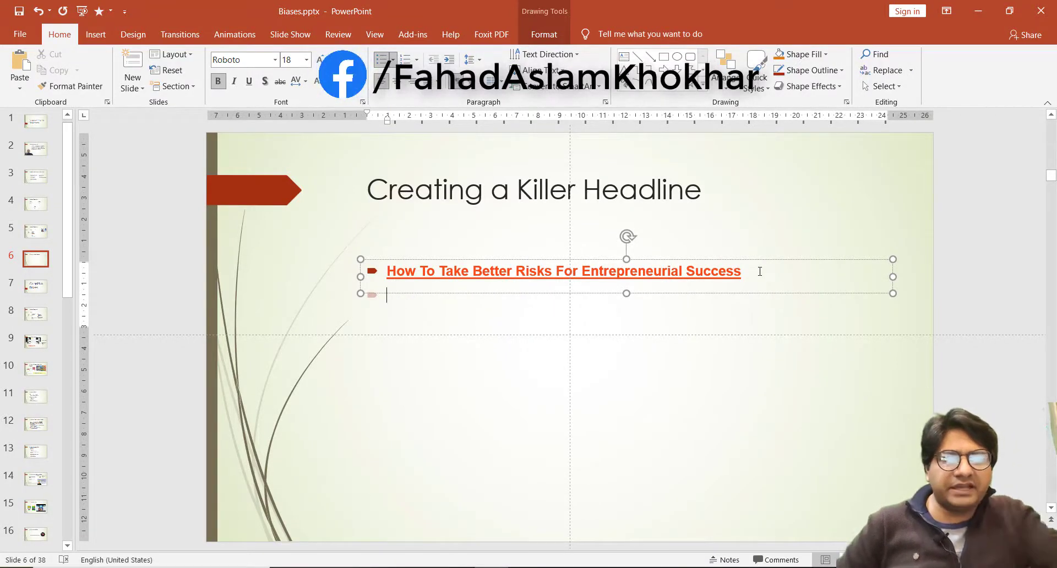
{"action": "key", "text": "ctrl+v"}
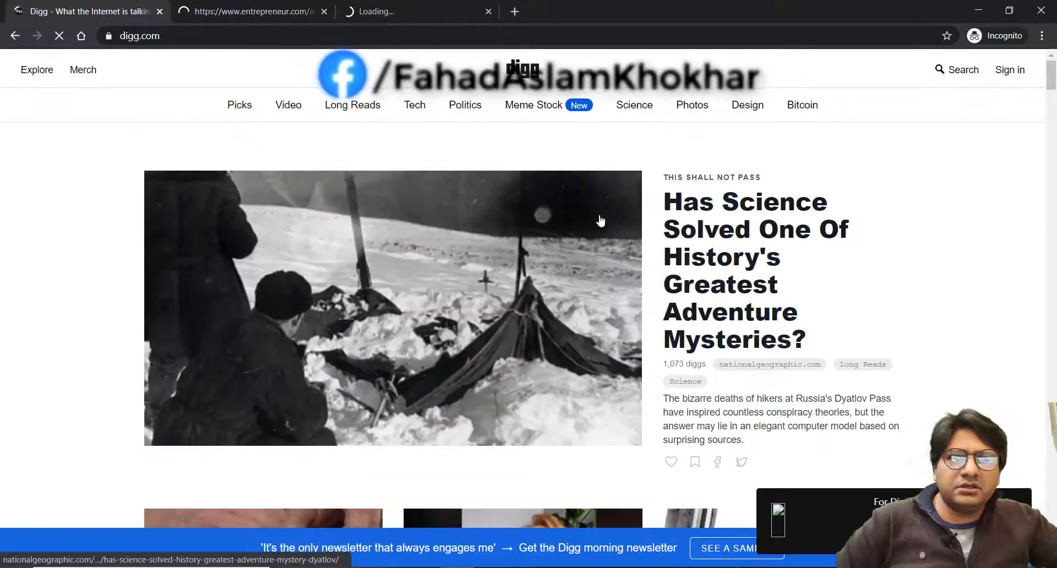
Browse Digg's homepage and copy the headline 'How Reddit Discovered GameStop Was A Gold Mine'
{"action": "scroll", "coordinate": [597, 220], "scroll_direction": "down", "scroll_amount": 8}
{"action": "scroll", "coordinate": [589, 220], "scroll_direction": "down", "scroll_amount": 2}
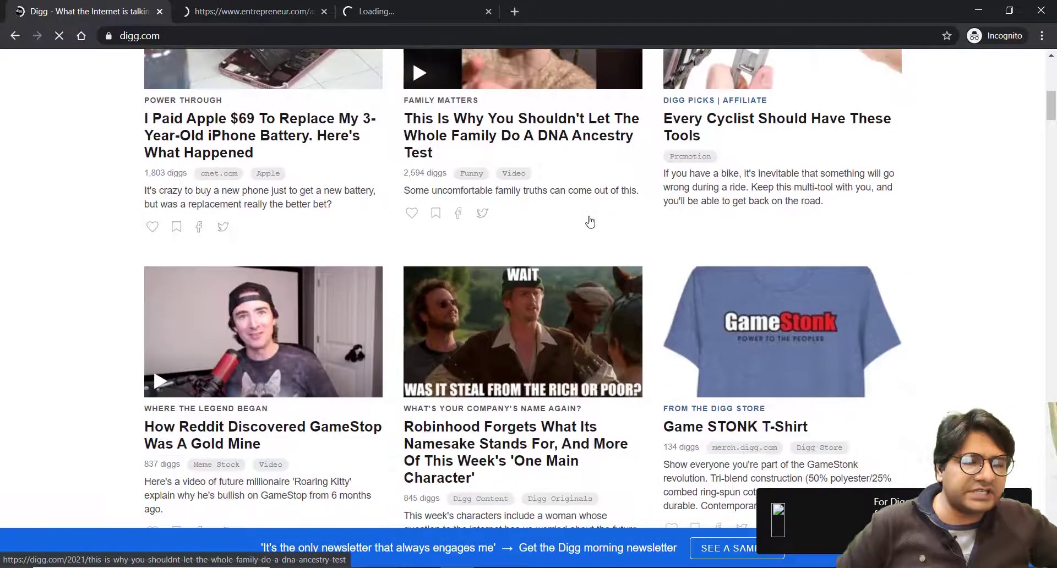
{"action": "scroll", "coordinate": [589, 220], "scroll_direction": "down", "scroll_amount": 3}
{"action": "scroll", "coordinate": [606, 223], "scroll_direction": "down", "scroll_amount": 1}
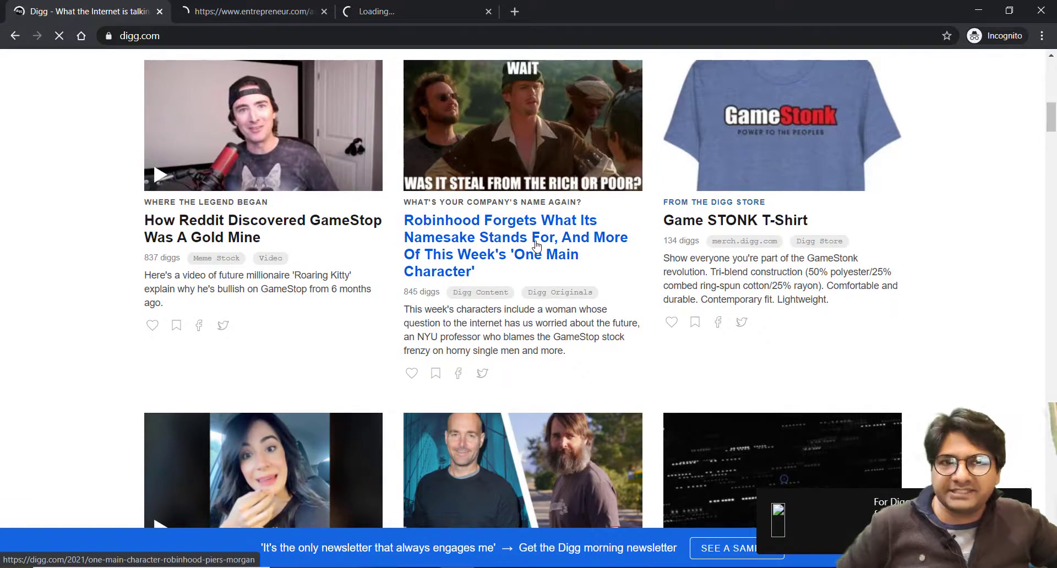
{"action": "scroll", "coordinate": [605, 165], "scroll_direction": "up", "scroll_amount": 5}
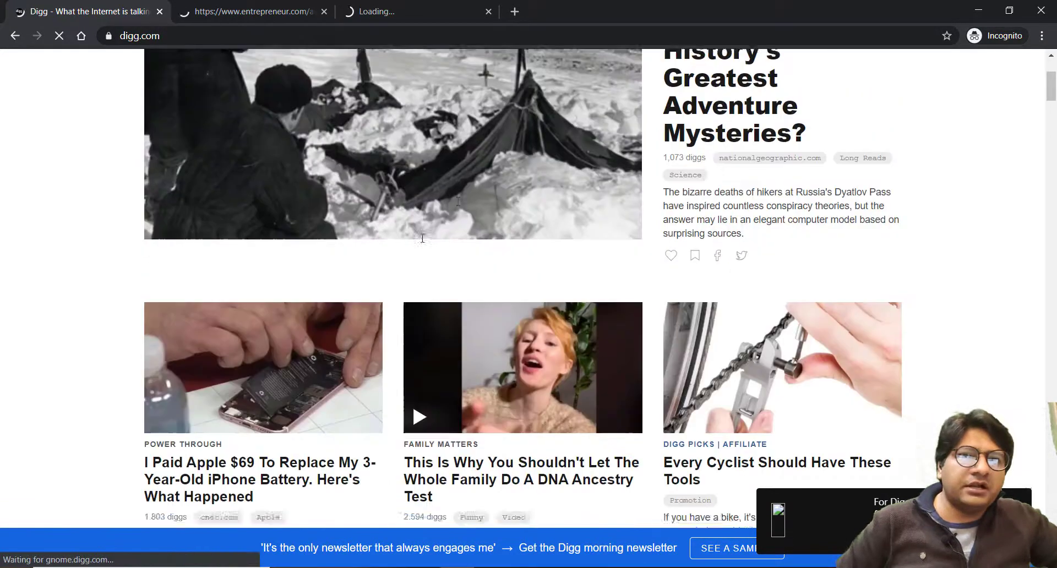
{"action": "scroll", "coordinate": [605, 132], "scroll_direction": "up", "scroll_amount": 2}
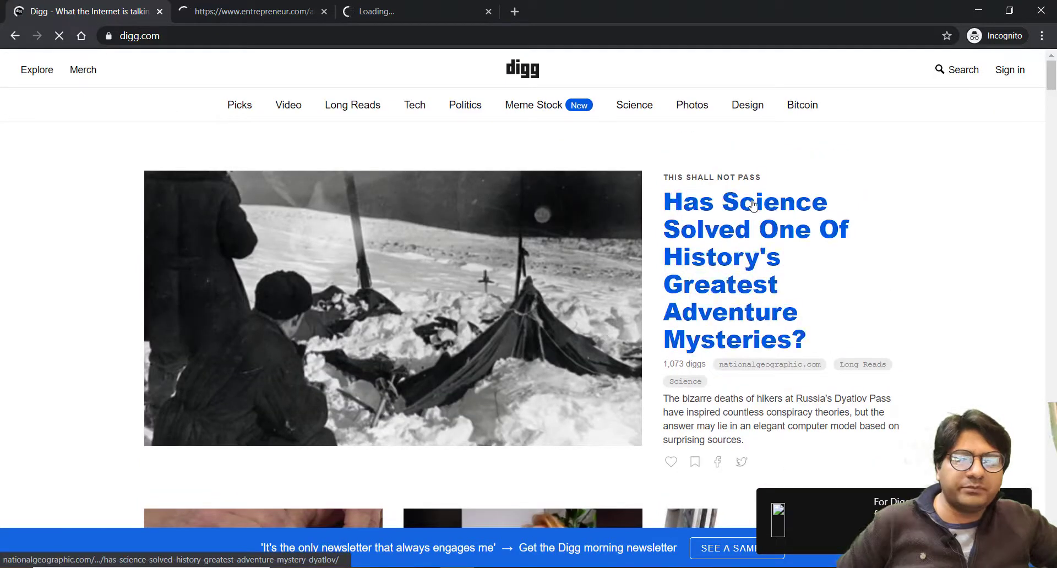
{"action": "scroll", "coordinate": [747, 205], "scroll_direction": "down", "scroll_amount": 6}
{"action": "scroll", "coordinate": [748, 205], "scroll_direction": "down", "scroll_amount": 3}
{"action": "scroll", "coordinate": [746, 200], "scroll_direction": "down", "scroll_amount": 3}
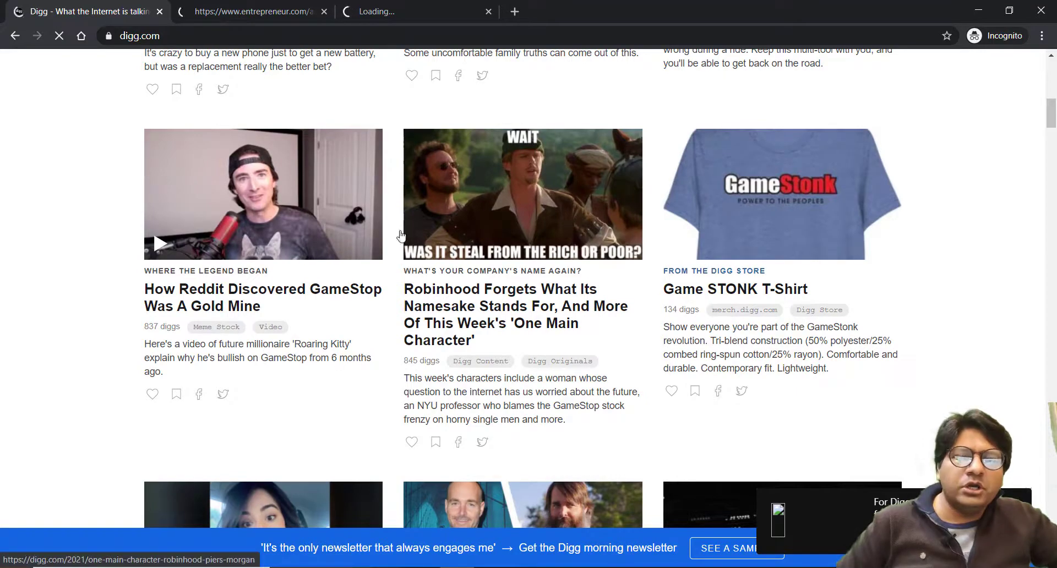
{"action": "scroll", "coordinate": [353, 234], "scroll_direction": "down", "scroll_amount": 1}
{"action": "scroll", "coordinate": [325, 181], "scroll_direction": "down", "scroll_amount": 2}
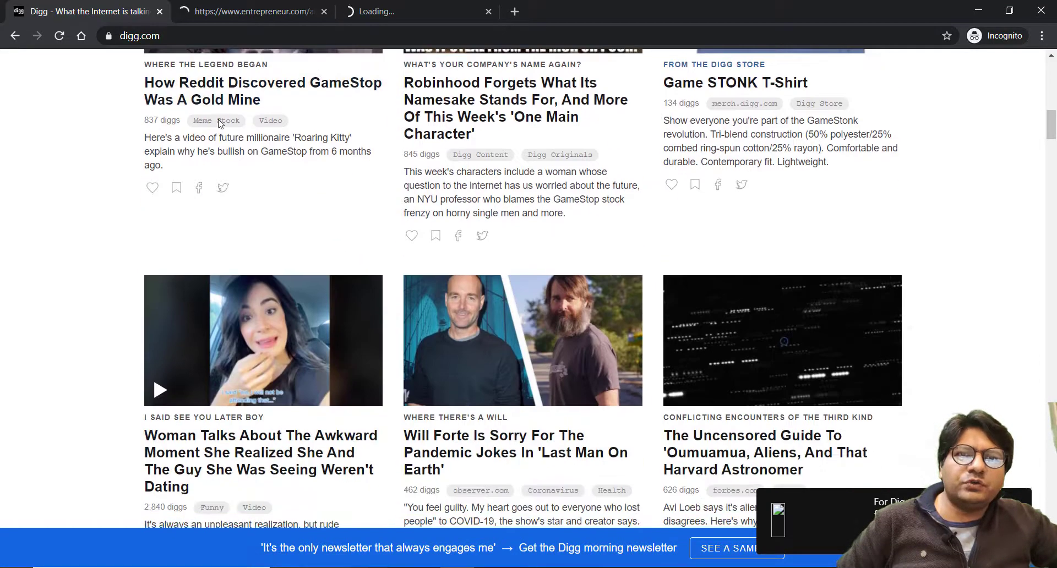
{"action": "scroll", "coordinate": [289, 107], "scroll_direction": "up", "scroll_amount": 1}
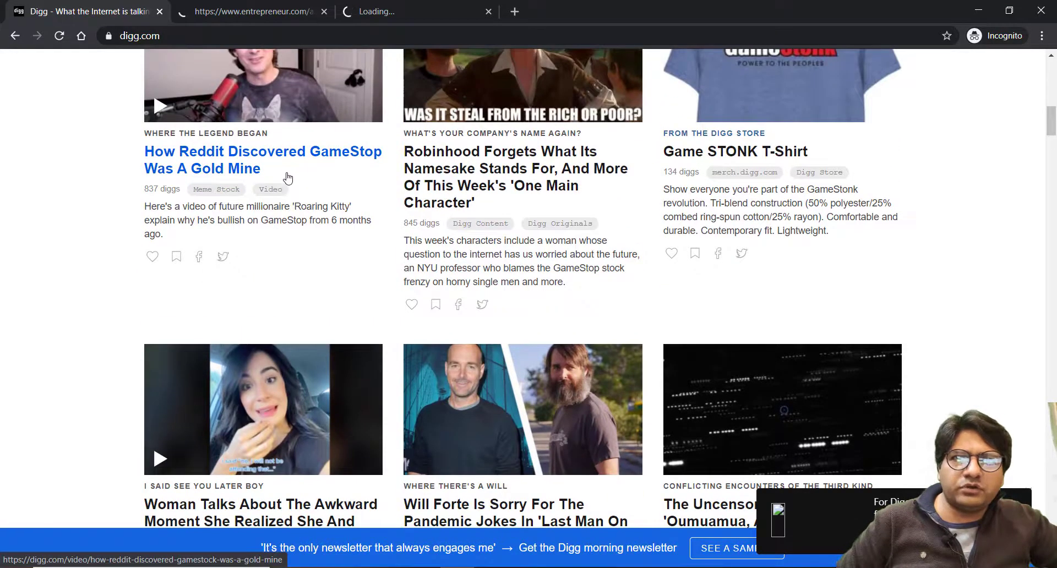
{"action": "mouse_move", "coordinate": [286, 176]}
{"action": "left_mouse_down"}
{"action": "mouse_move", "coordinate": [232, 158]}
{"action": "mouse_move", "coordinate": [137, 153]}
{"action": "mouse_move", "coordinate": [268, 165]}
{"action": "left_mouse_up"}
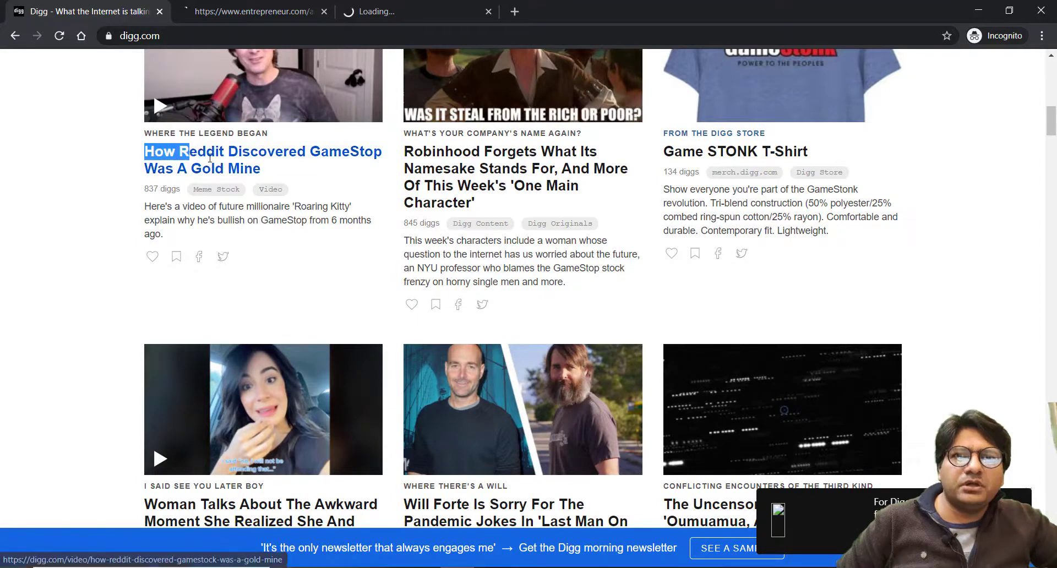
{"action": "right_click", "coordinate": [260, 171]}
{"action": "left_click", "coordinate": [301, 275]}
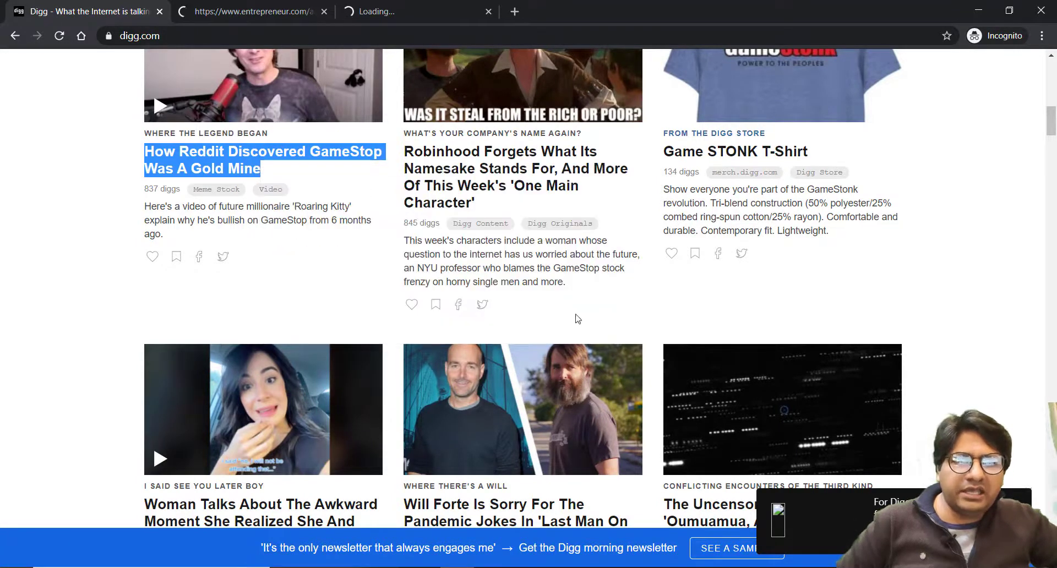
Paste the Reddit–GameStop headline as the third bullet, with the headlines at 18 point
{"action": "key", "text": "alt+Tab"}
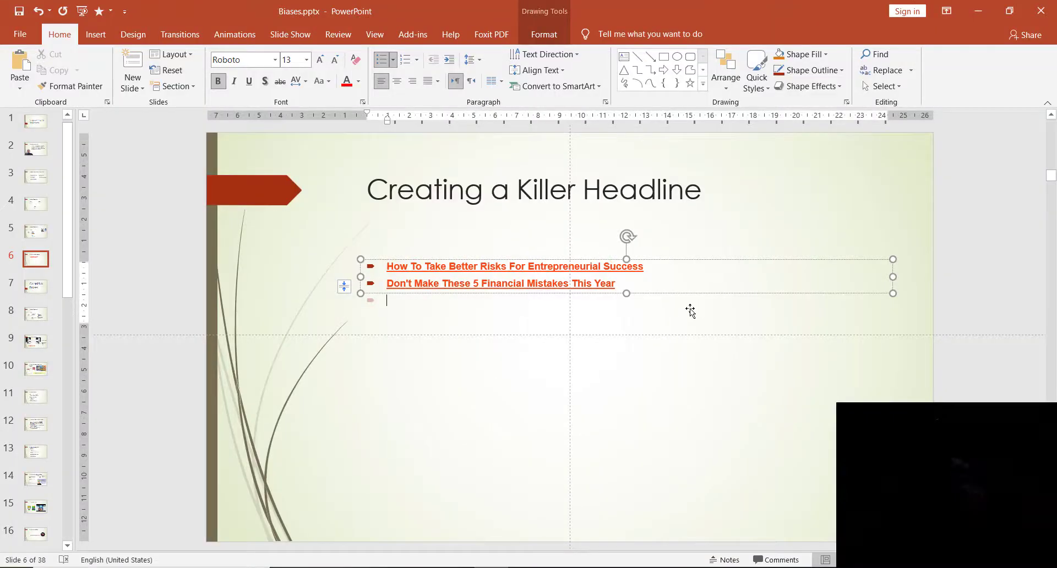
{"action": "key", "text": "ctrl+v"}
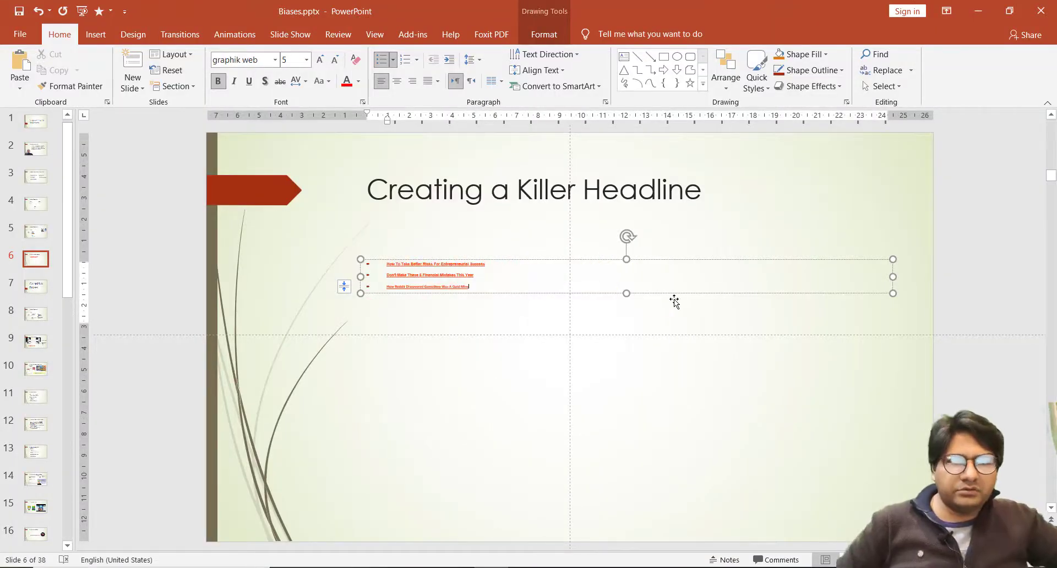
{"action": "key", "text": "ctrl+z"}
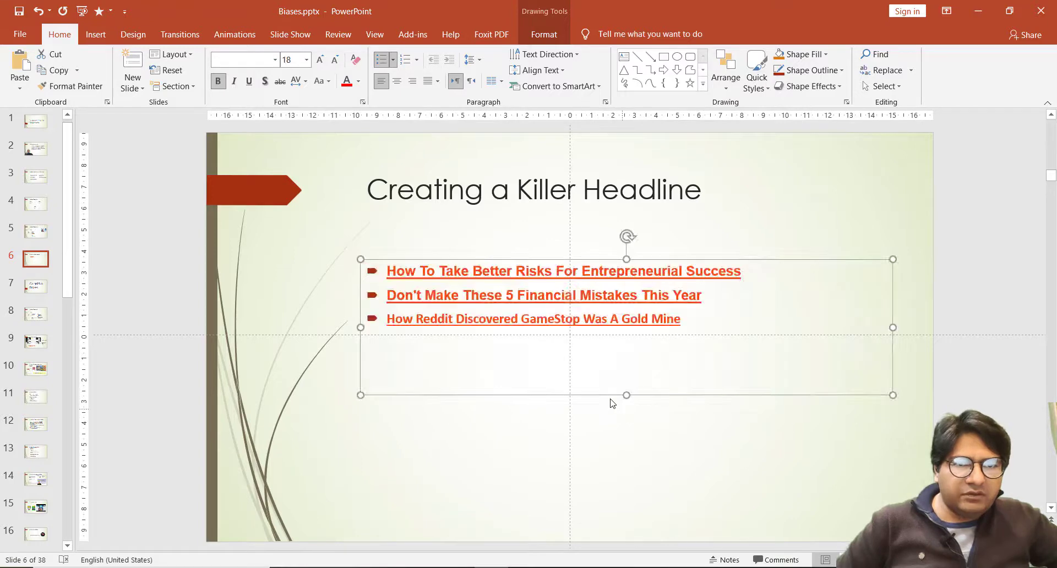
{"action": "left_click", "coordinate": [683, 318]}
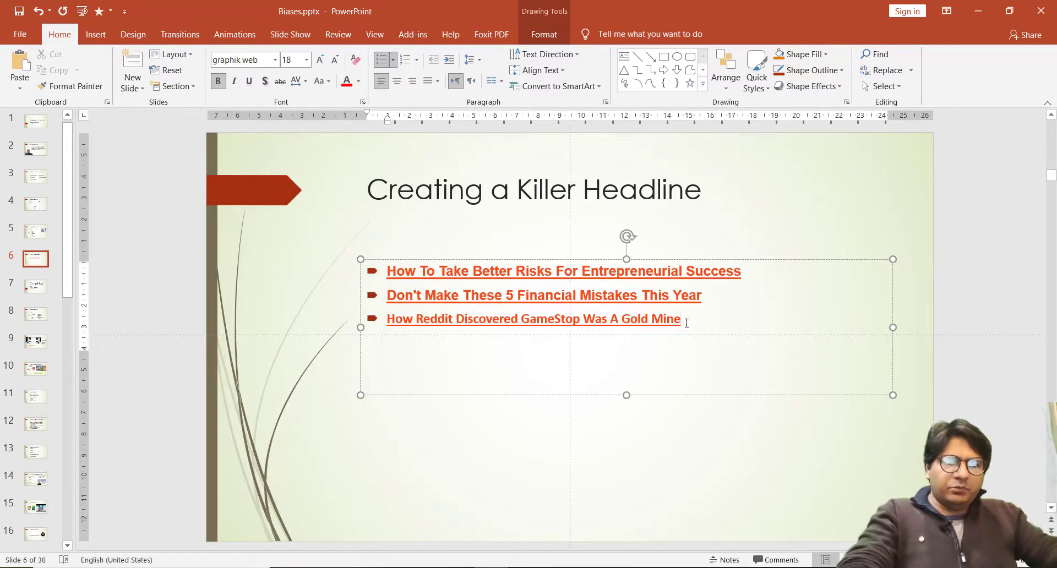
Duplicate the GameStop headline as a plain black fourth bullet
{"action": "left_click_drag", "start_coordinate": [686, 323], "coordinate": [398, 329]}
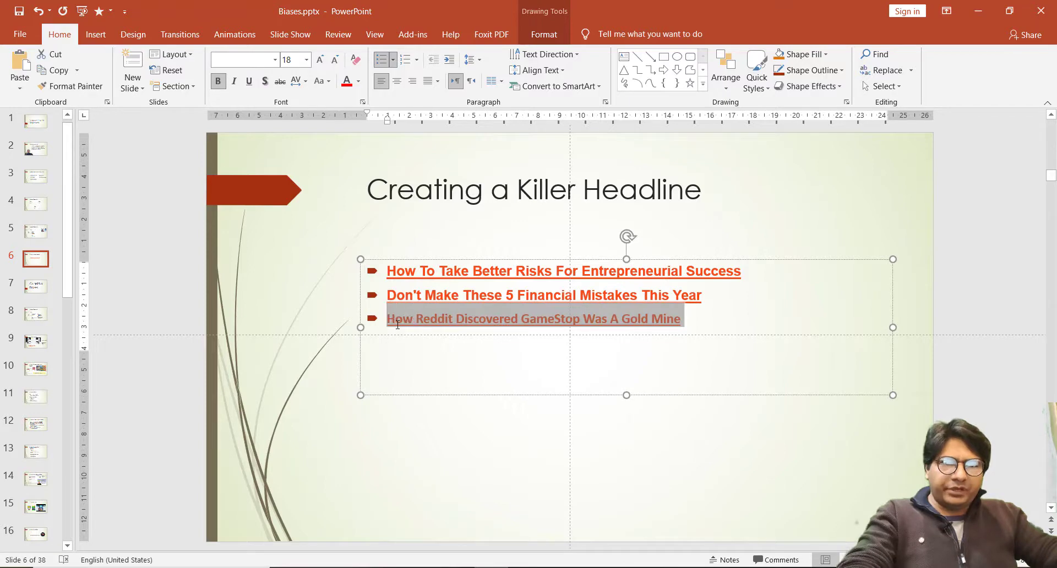
{"action": "left_click", "coordinate": [688, 321]}
{"action": "key", "text": "Return"}
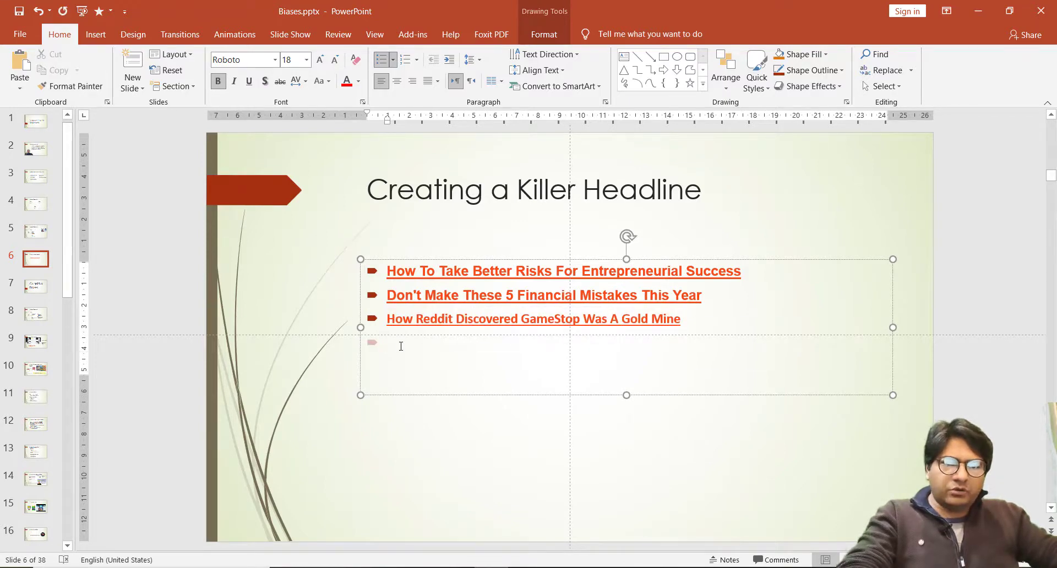
{"action": "key", "text": "ctrl+v"}
Colour 'Reddit', 'GameStop' and 'A Gold Mine' red in the new bullet
{"action": "left_click_drag", "start_coordinate": [428, 342], "coordinate": [463, 341]}
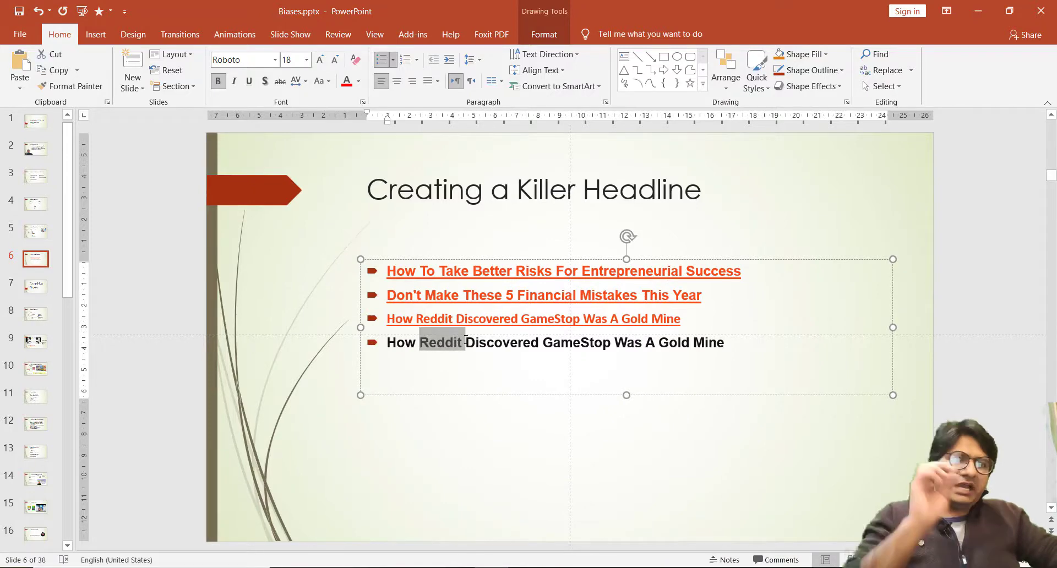
{"action": "left_click", "coordinate": [347, 81]}
{"action": "left_click", "coordinate": [572, 343]}
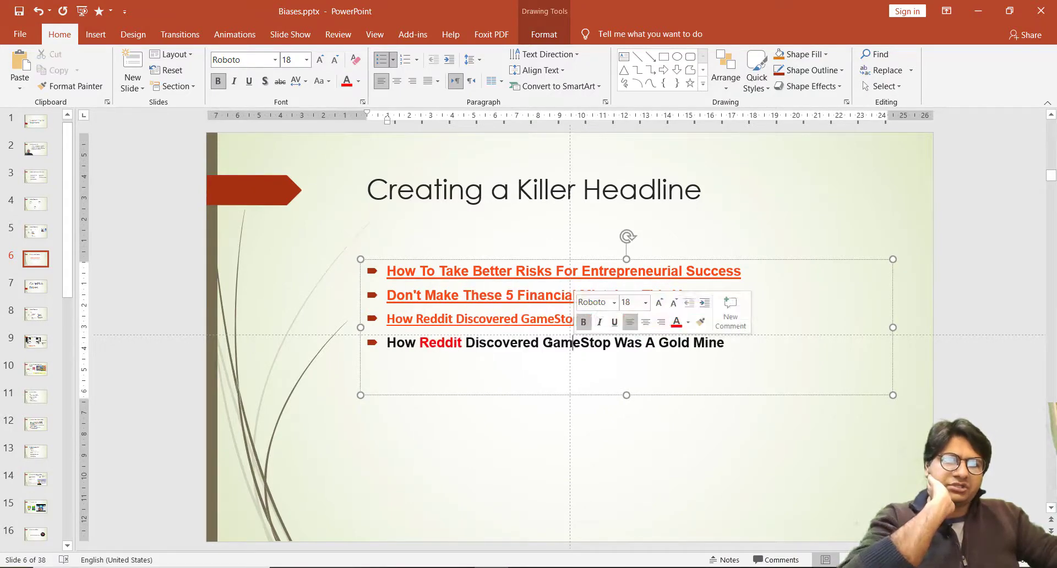
{"action": "left_click_drag", "start_coordinate": [543, 342], "coordinate": [610, 342]}
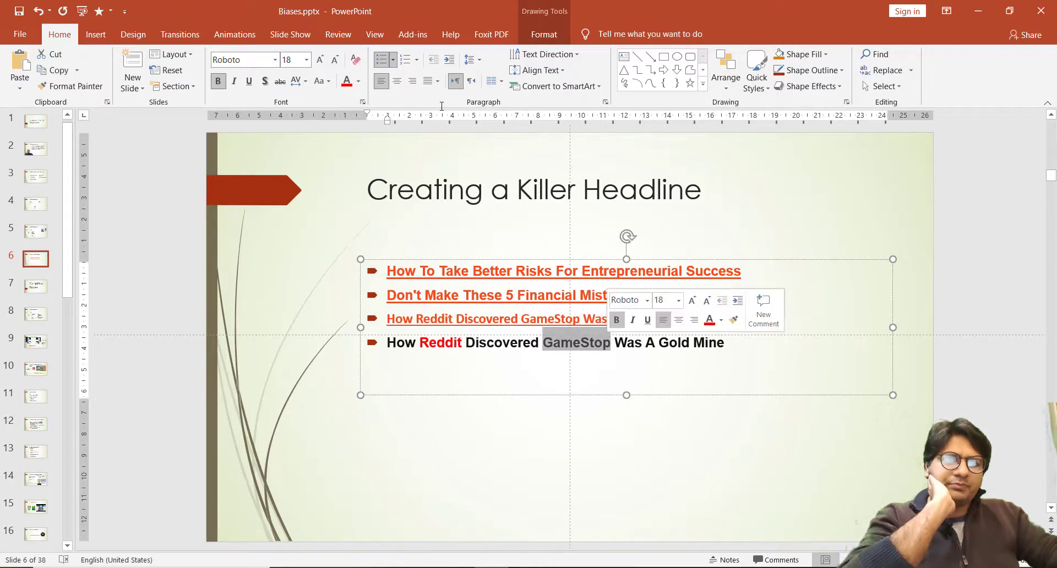
{"action": "left_click", "coordinate": [346, 81]}
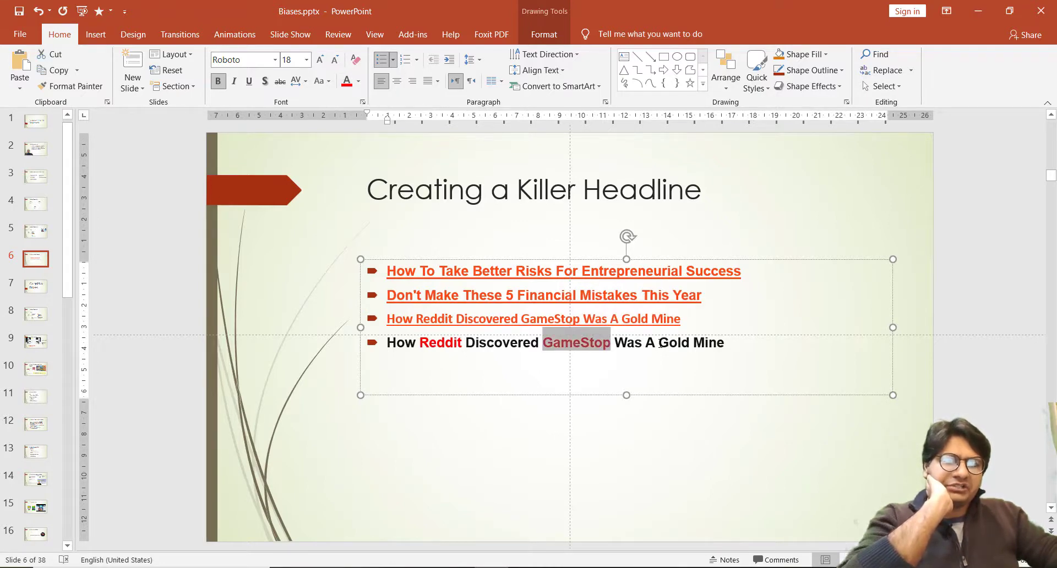
{"action": "left_click_drag", "start_coordinate": [646, 343], "coordinate": [724, 342]}
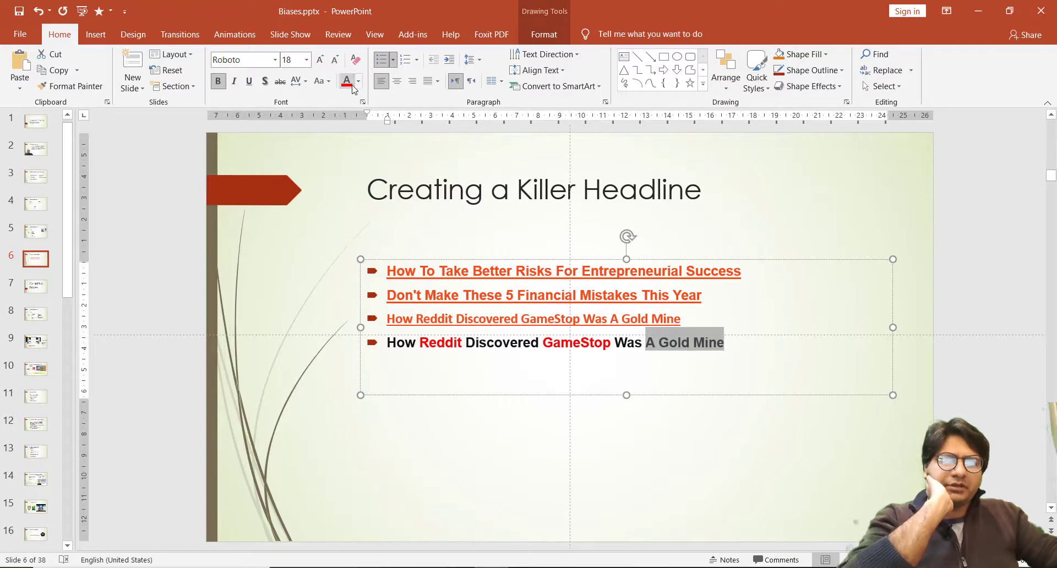
{"action": "left_click", "coordinate": [346, 81]}
{"action": "left_click", "coordinate": [748, 345]}
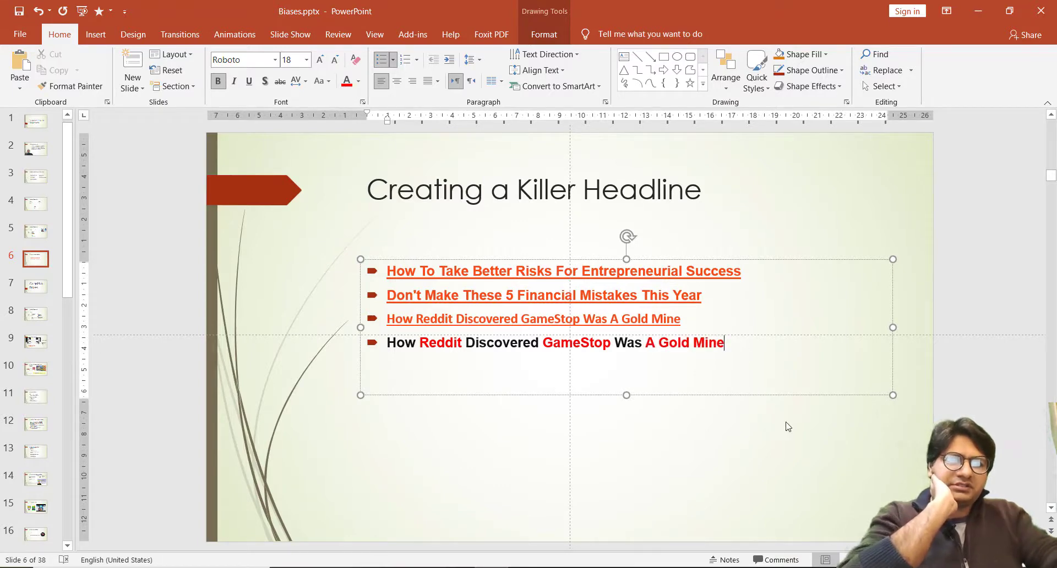
Add a fifth bullet reading 'How <Name> Discovered <Product name> was a <Adjective>'
{"action": "key", "text": "Return"}
{"action": "type", "text": "H"}
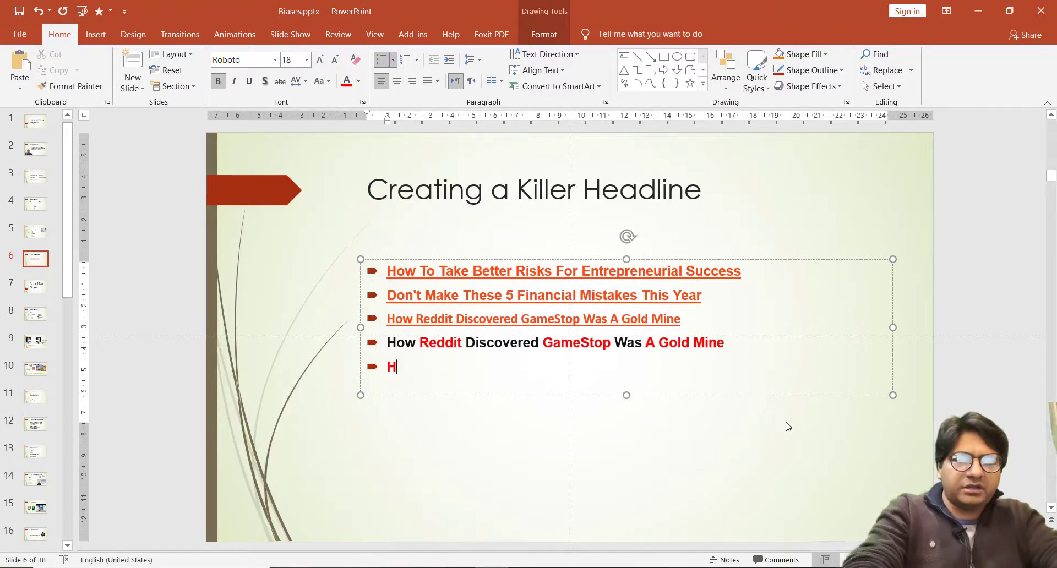
{"action": "type", "text": "ow "}
{"action": "type", "text": "<"}
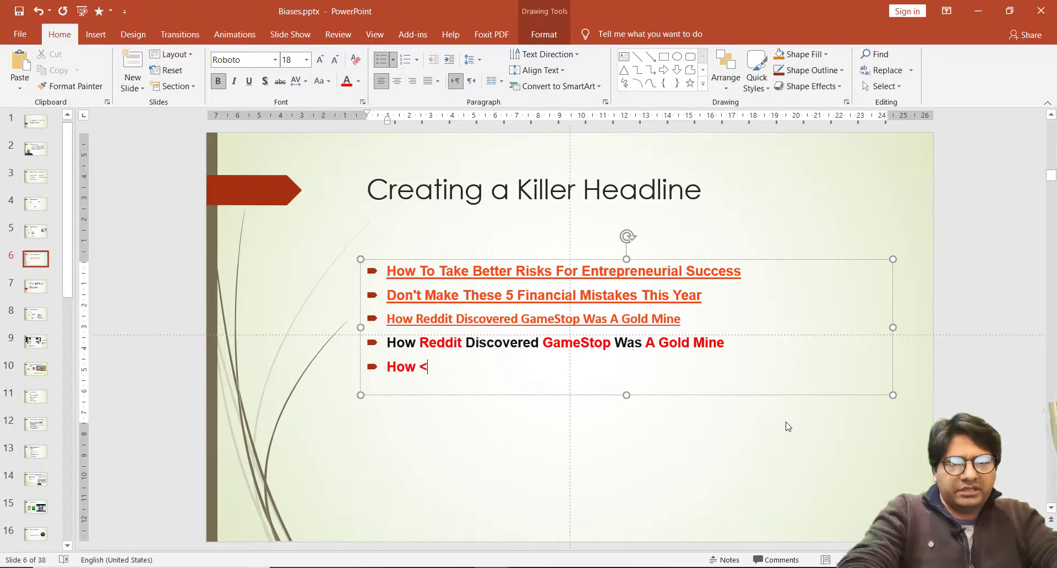
{"action": "type", "text": "Name>"}
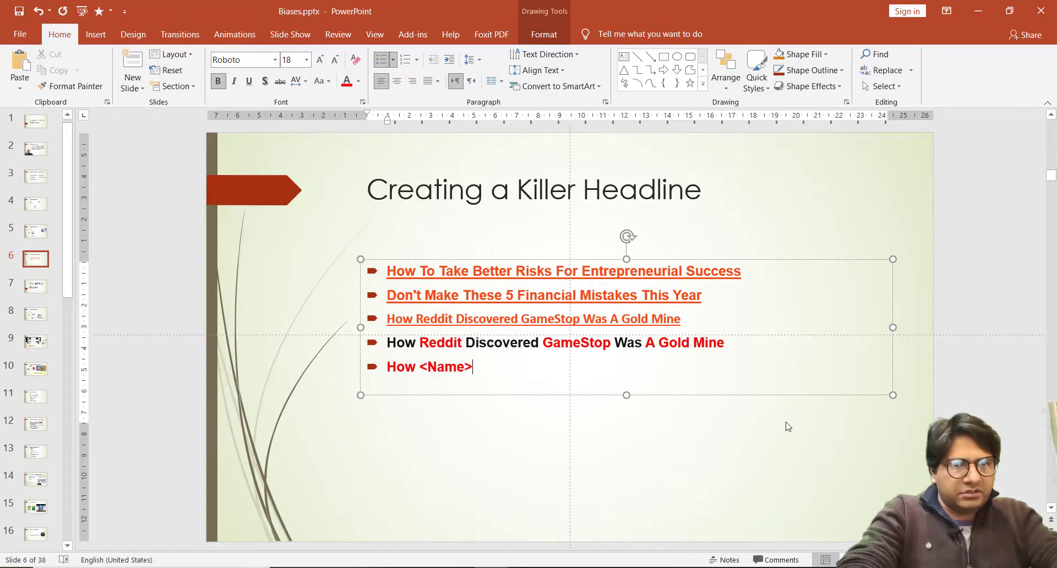
{"action": "type", "text": " Di"}
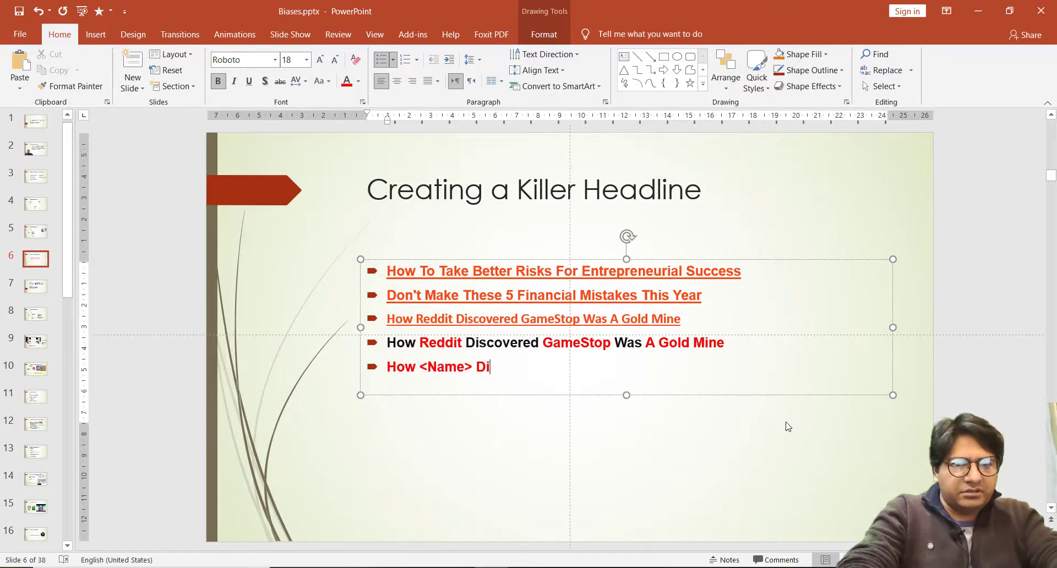
{"action": "type", "text": "scovered "}
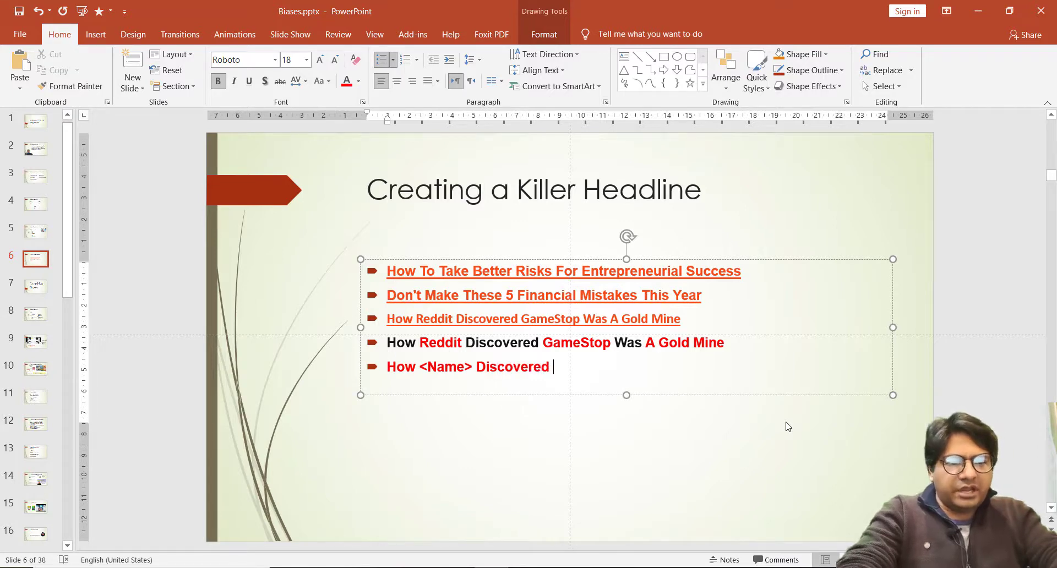
{"action": "type", "text": "< P"}
{"action": "key", "text": "BackSpace"}
{"action": "key", "text": "BackSpace"}
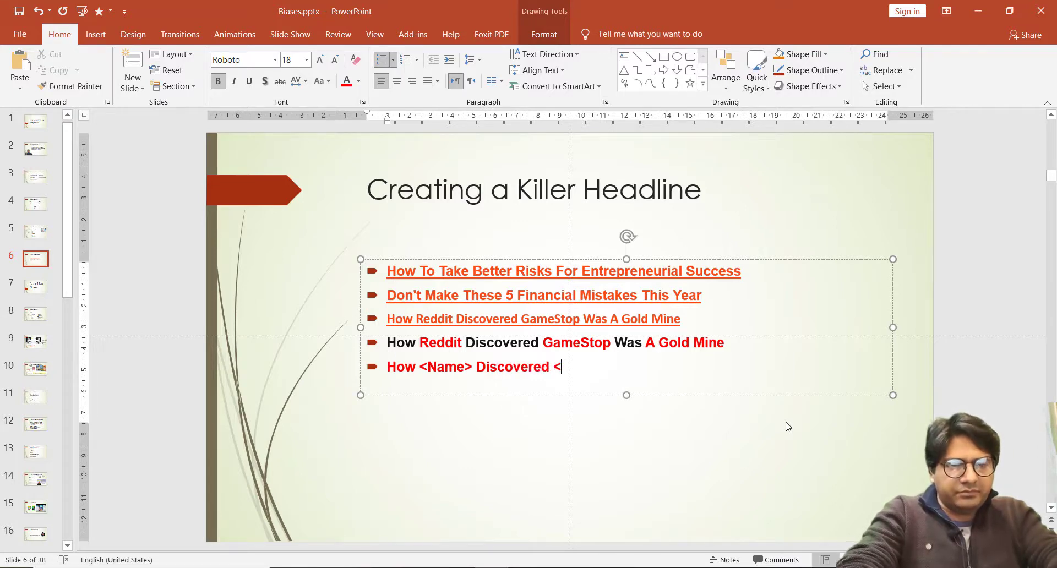
{"action": "type", "text": "Product n"}
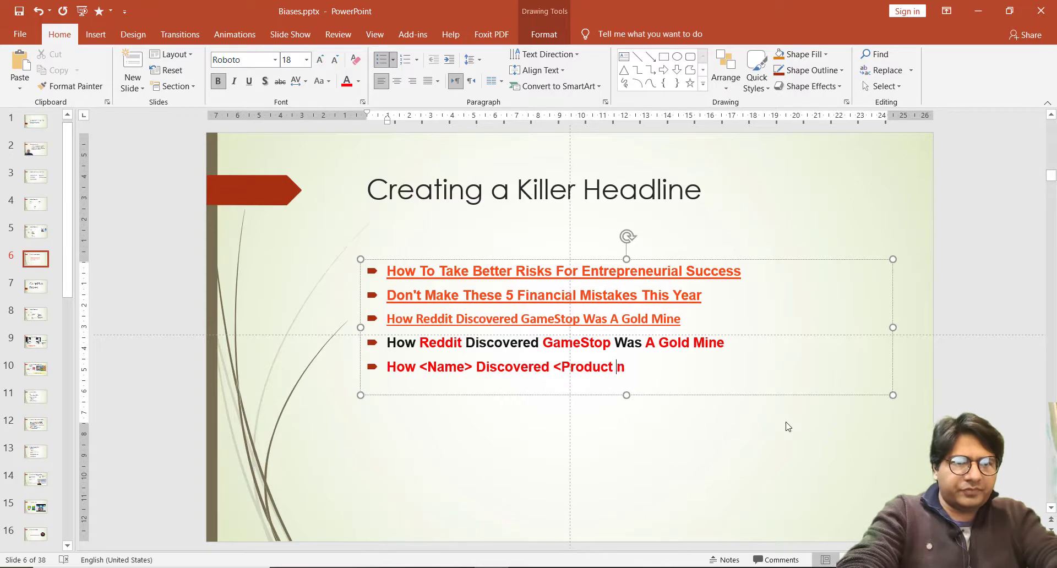
{"action": "type", "text": "ame>"}
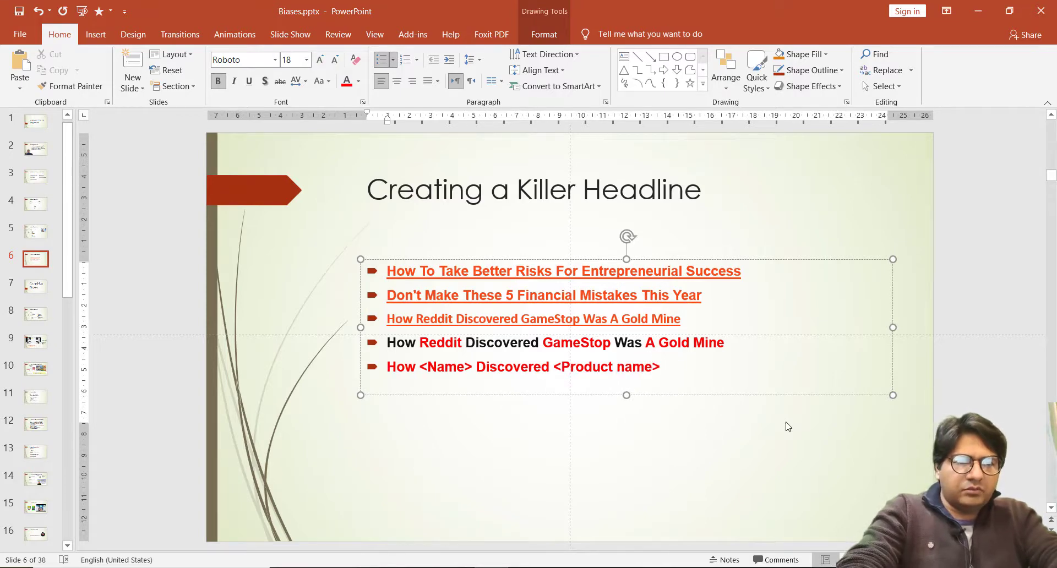
{"action": "type", "text": " was a "}
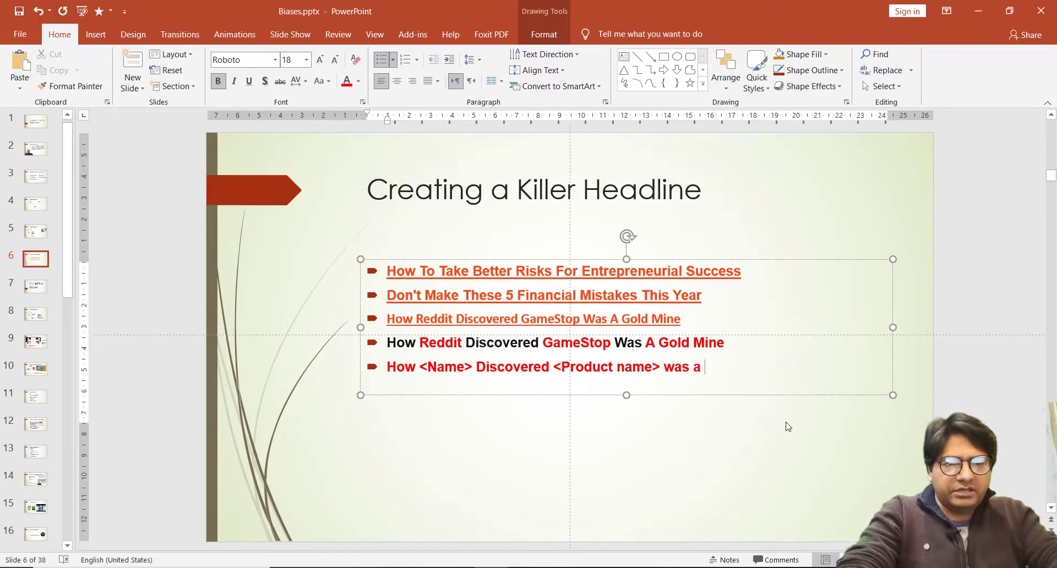
{"action": "type", "text": "<Adjectiv"}
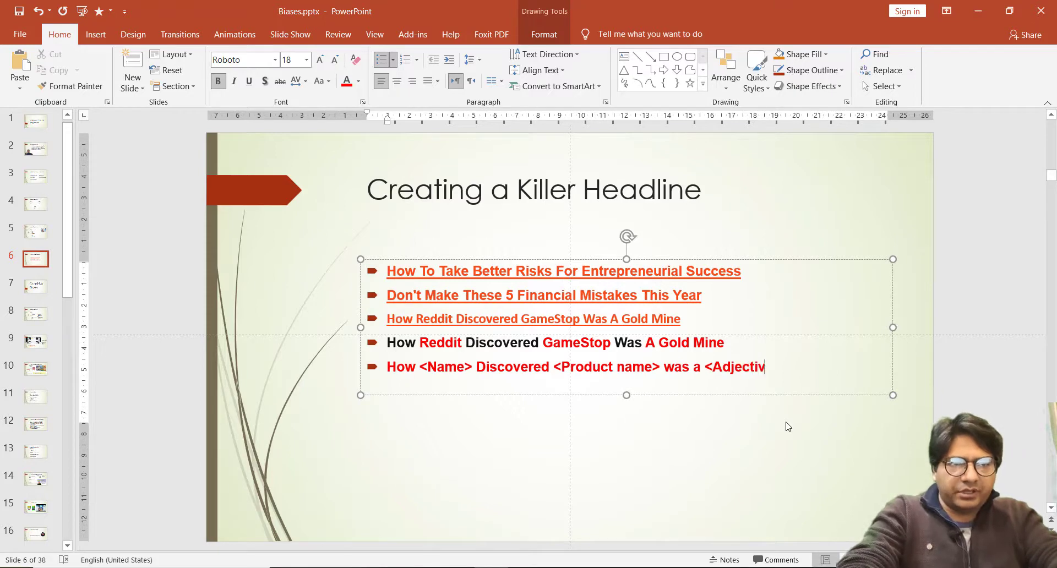
{"action": "type", "text": "e>"}
{"action": "key", "text": "Return"}
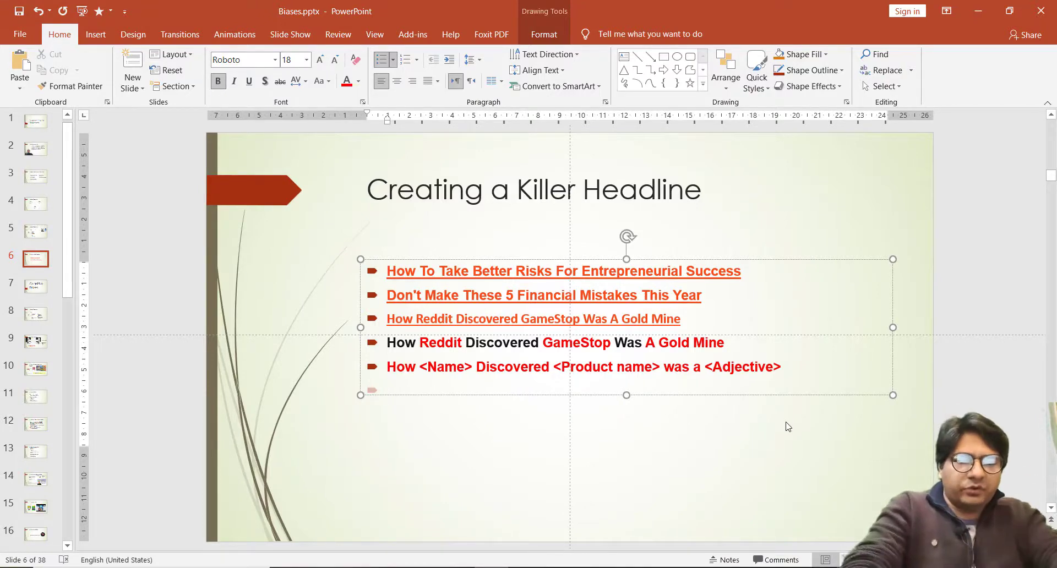
Write the bullet 'How John discovered that Quickbooks was a moneymaking machine for freelancers'
{"action": "type", "text": "How Jo"}
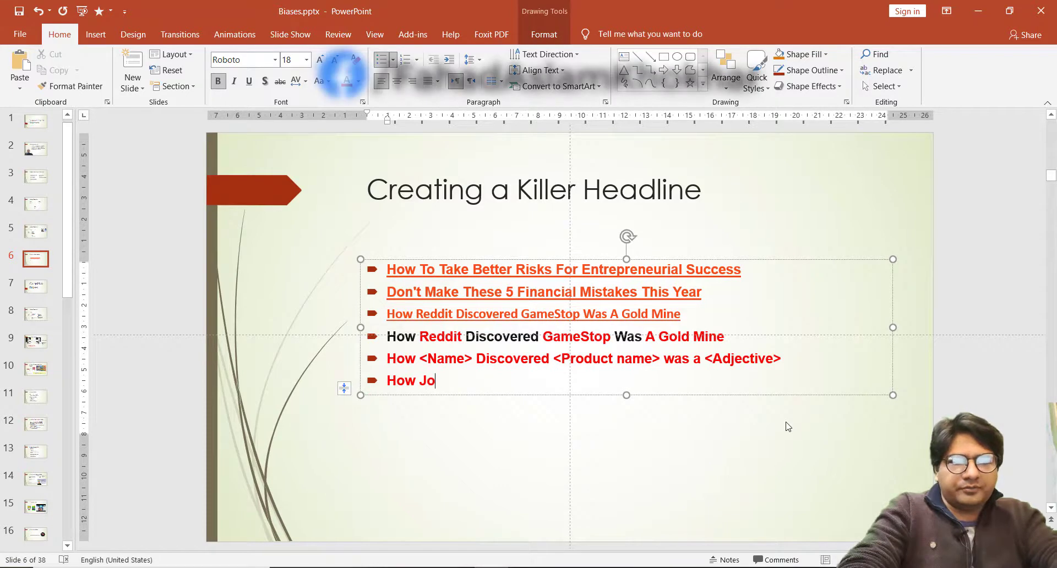
{"action": "type", "text": "hn dis"}
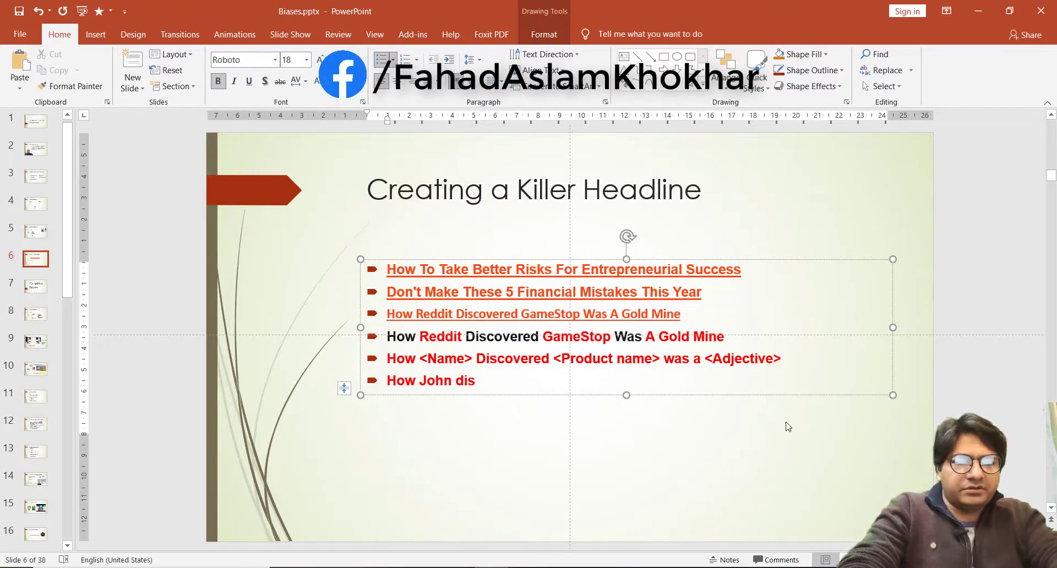
{"action": "type", "text": "covered that"}
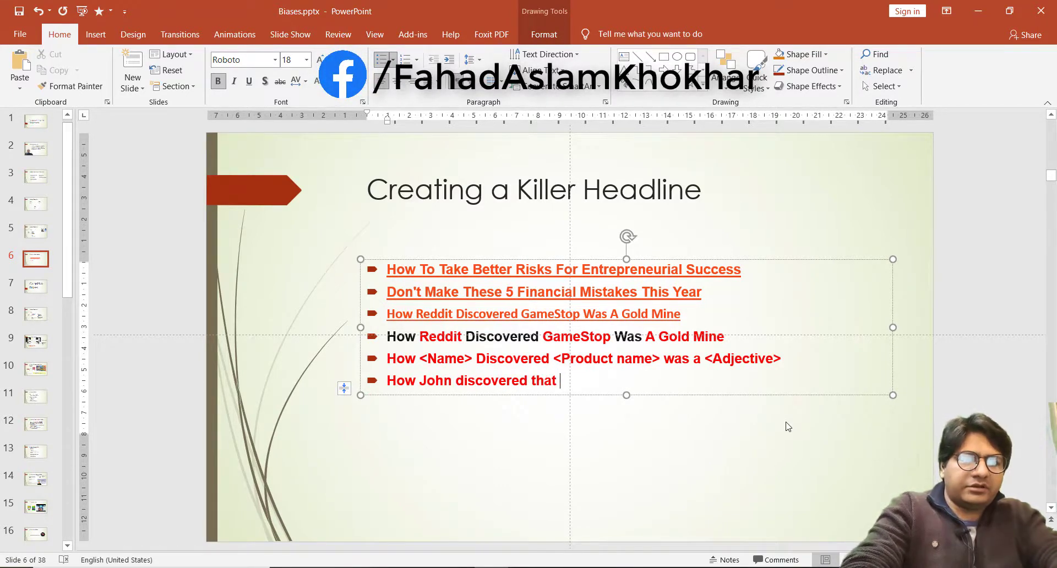
{"action": "type", "text": " Quickb"}
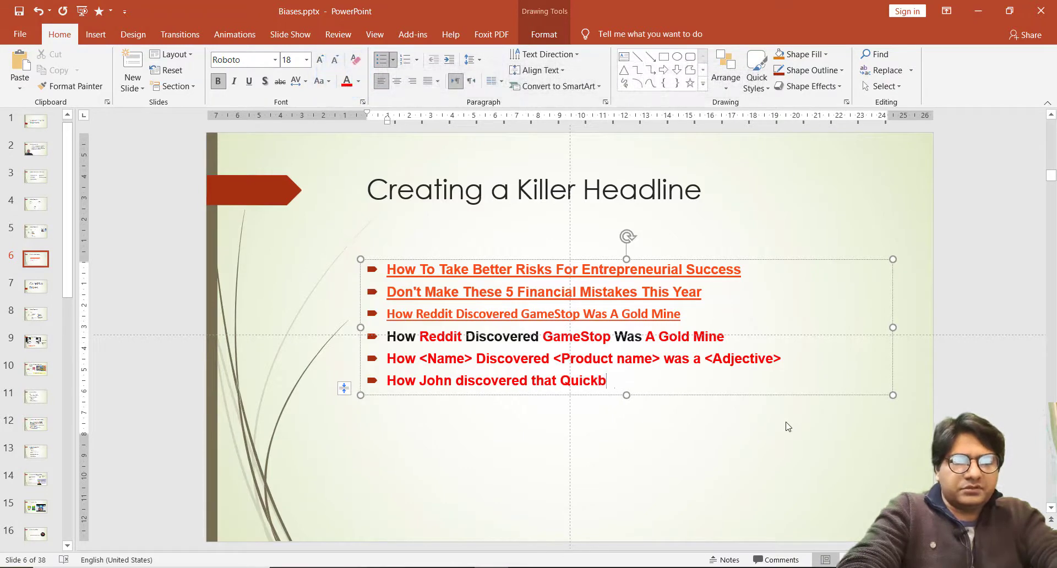
{"action": "type", "text": "ooks was a "}
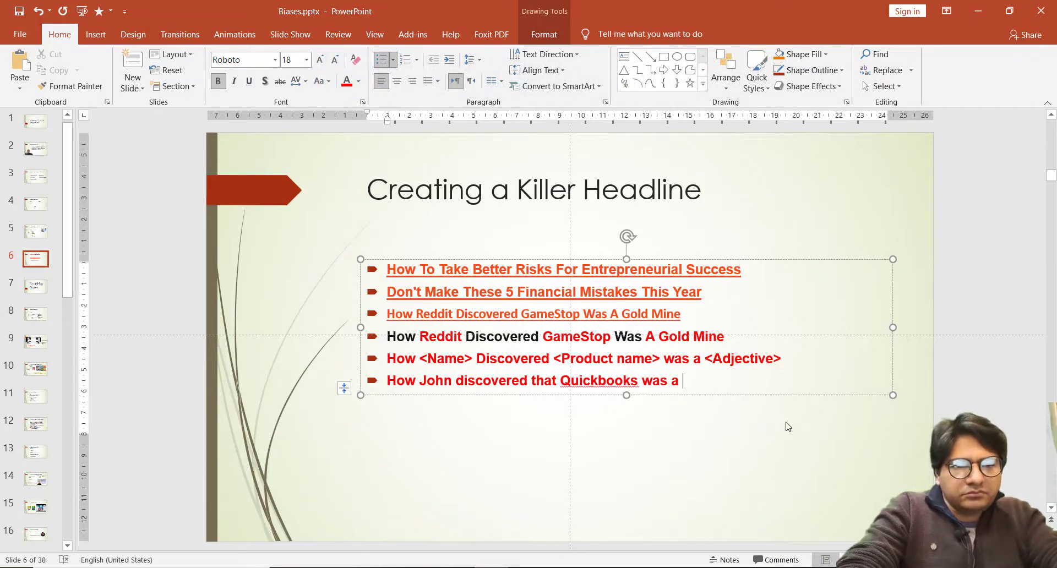
{"action": "type", "text": "moneymak"}
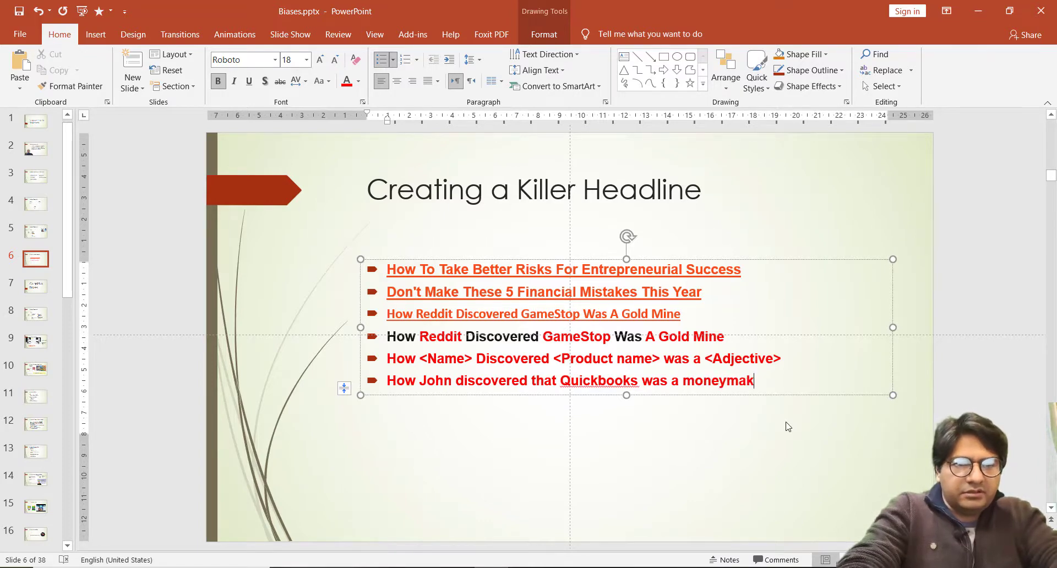
{"action": "type", "text": "ing machine f"}
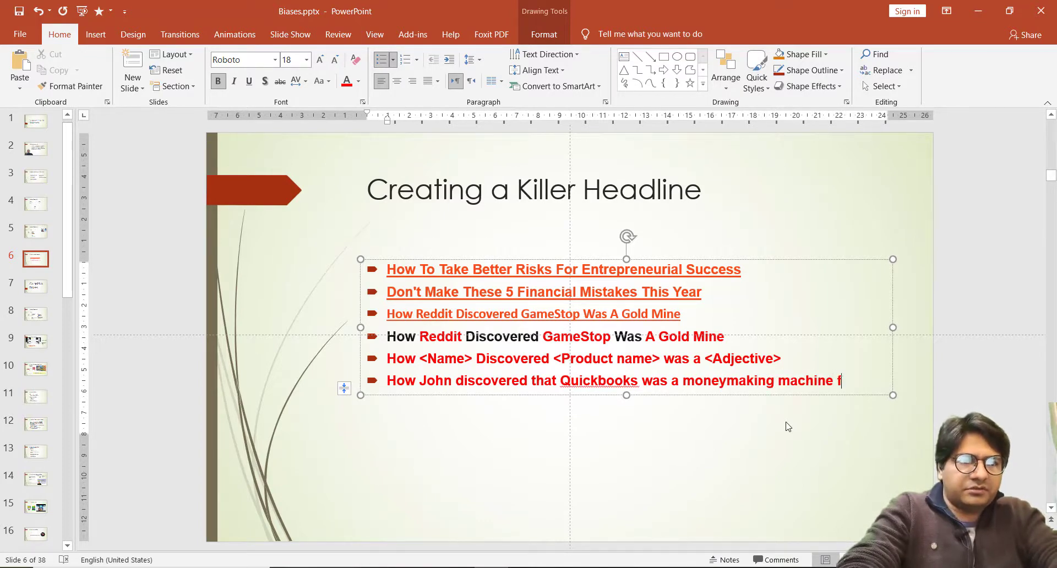
{"action": "type", "text": "or freelancer"}
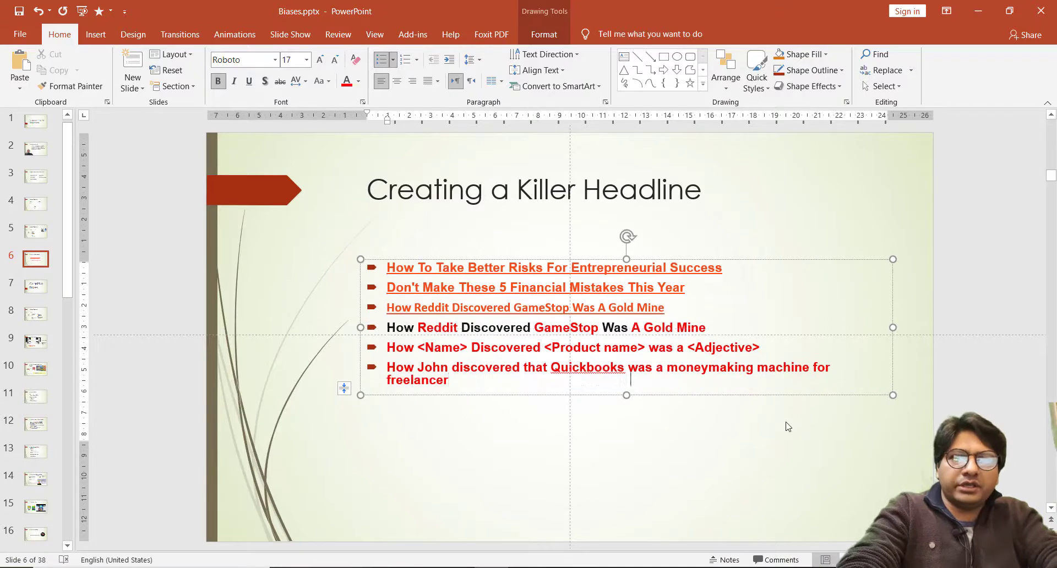
{"action": "type", "text": "s"}
{"action": "key", "text": "Return"}
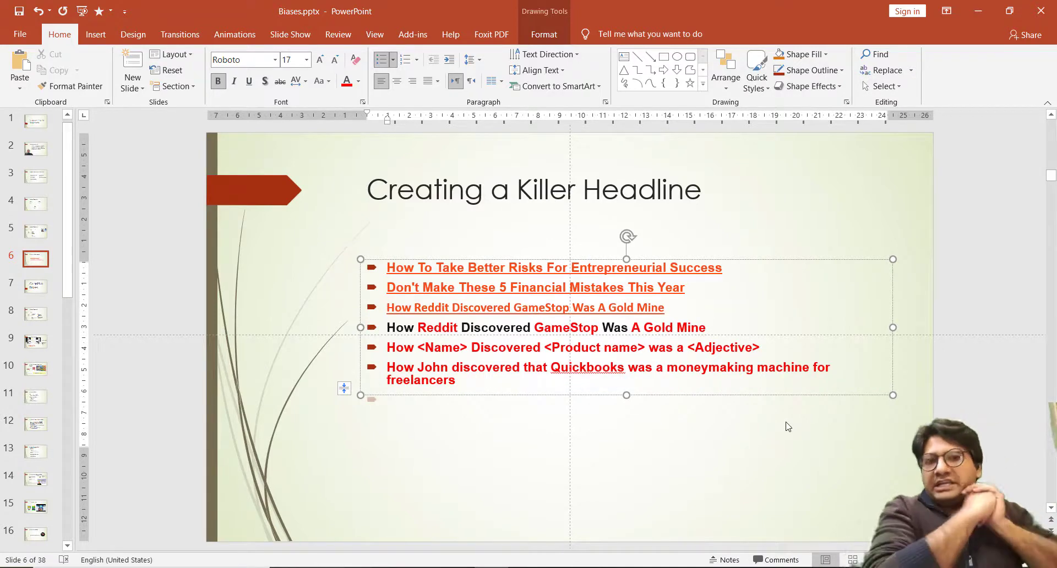